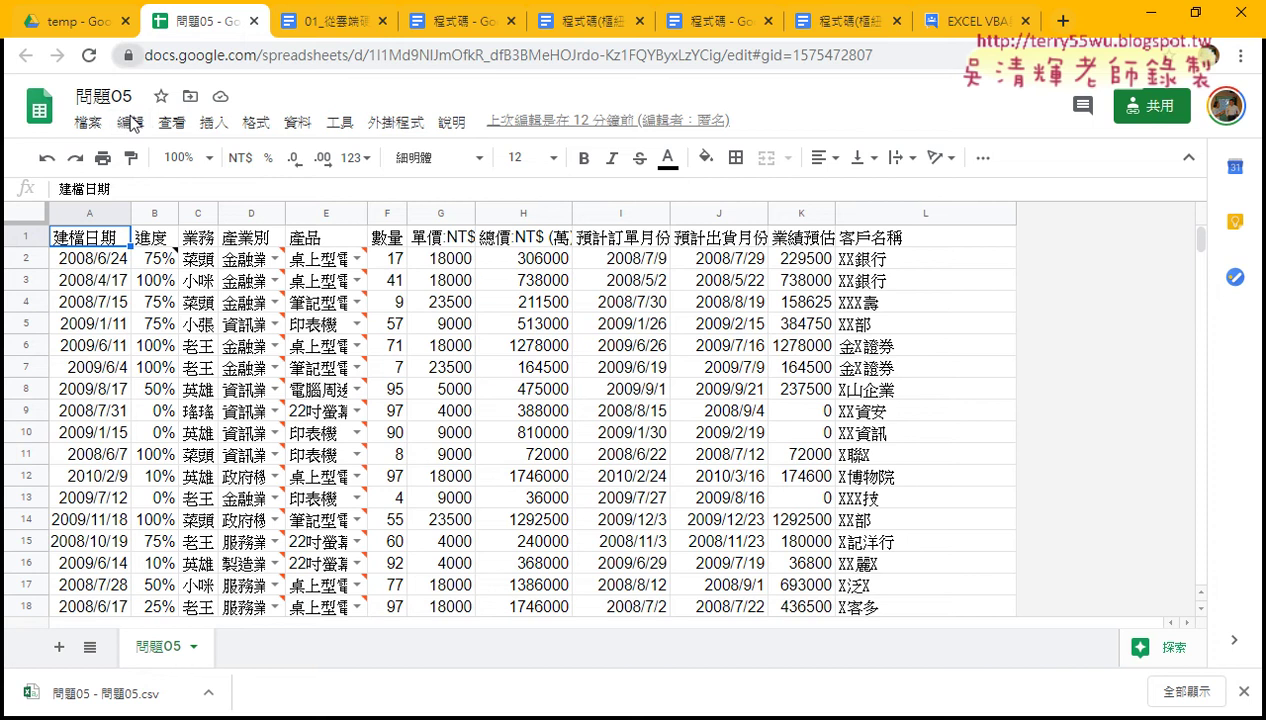
Switch to the Drive temp folder and open the Google apps list, dismissing the upload notice.
left_click(52, 22)
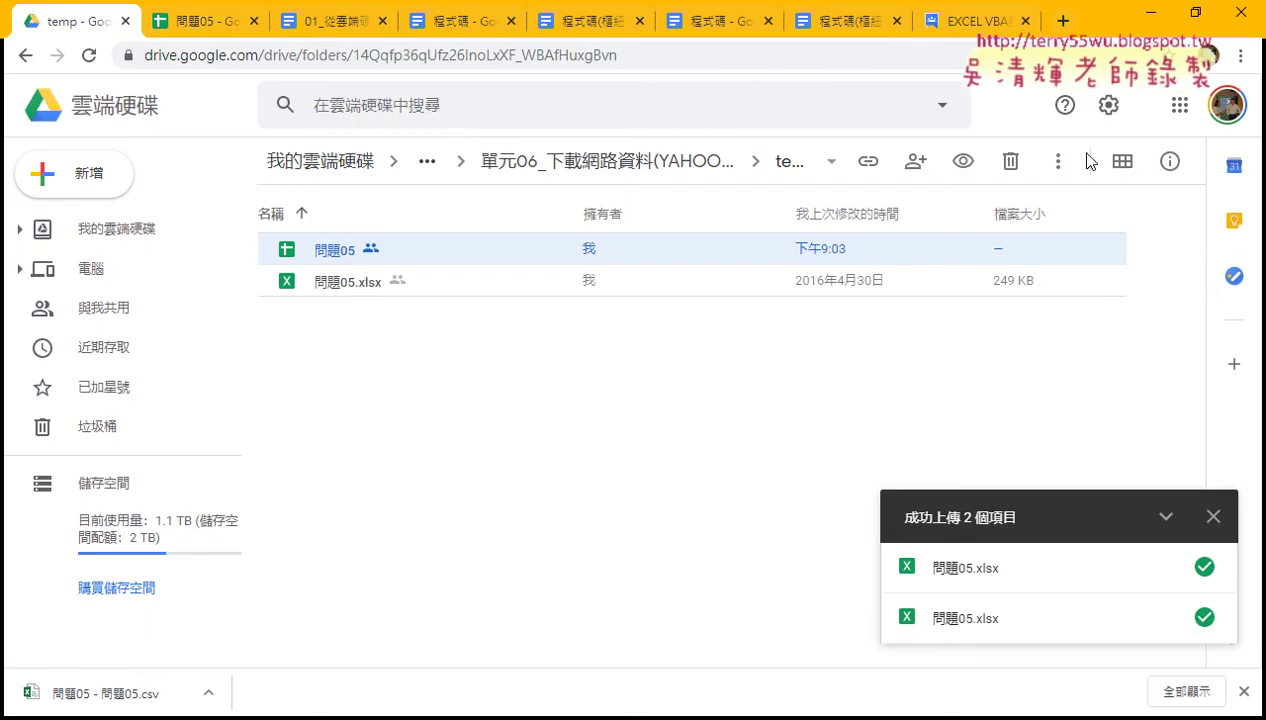
left_click(1178, 108)
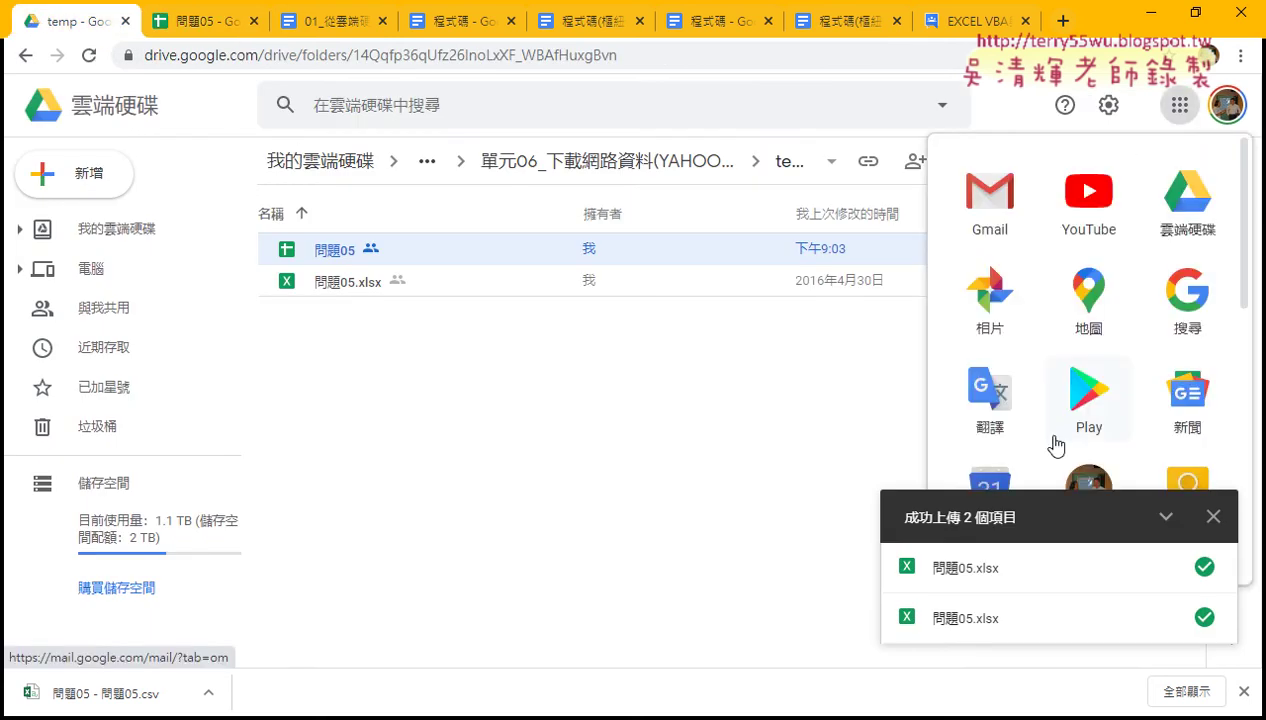
left_click(1213, 516)
left_click(1178, 108)
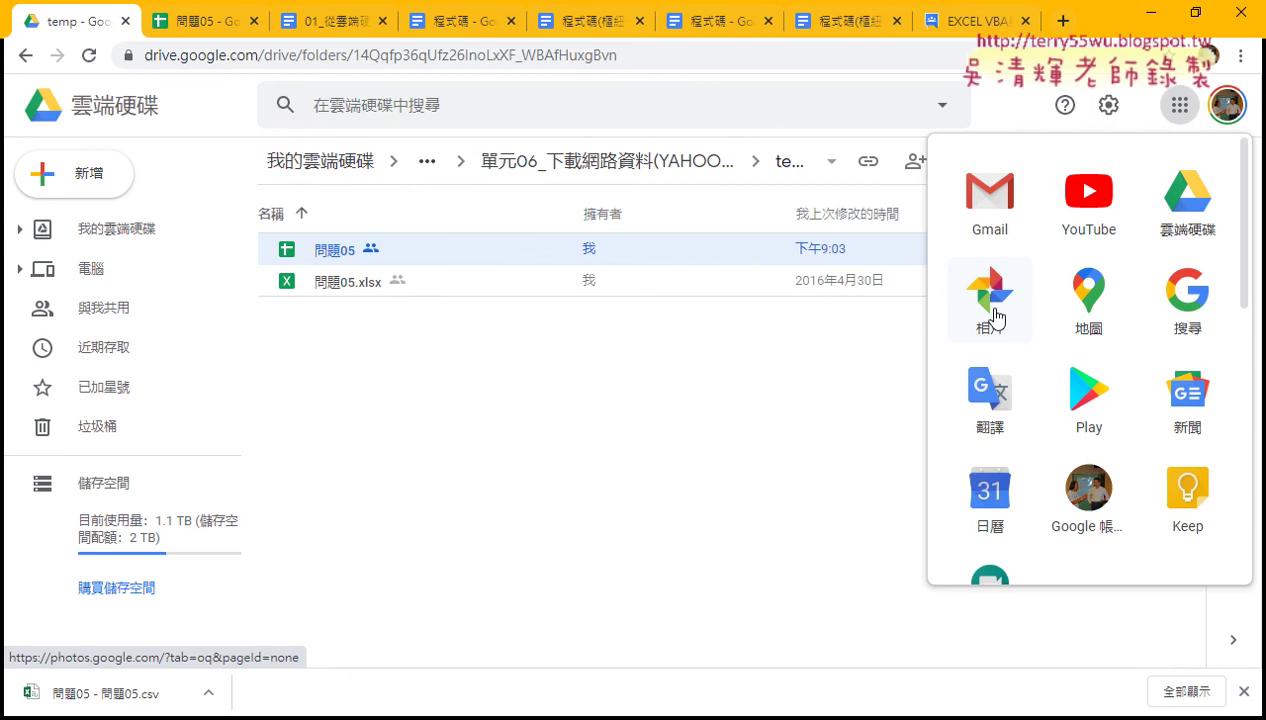
Launch Google Maps (地圖) from the Google apps list in a new tab.
left_click(1089, 300)
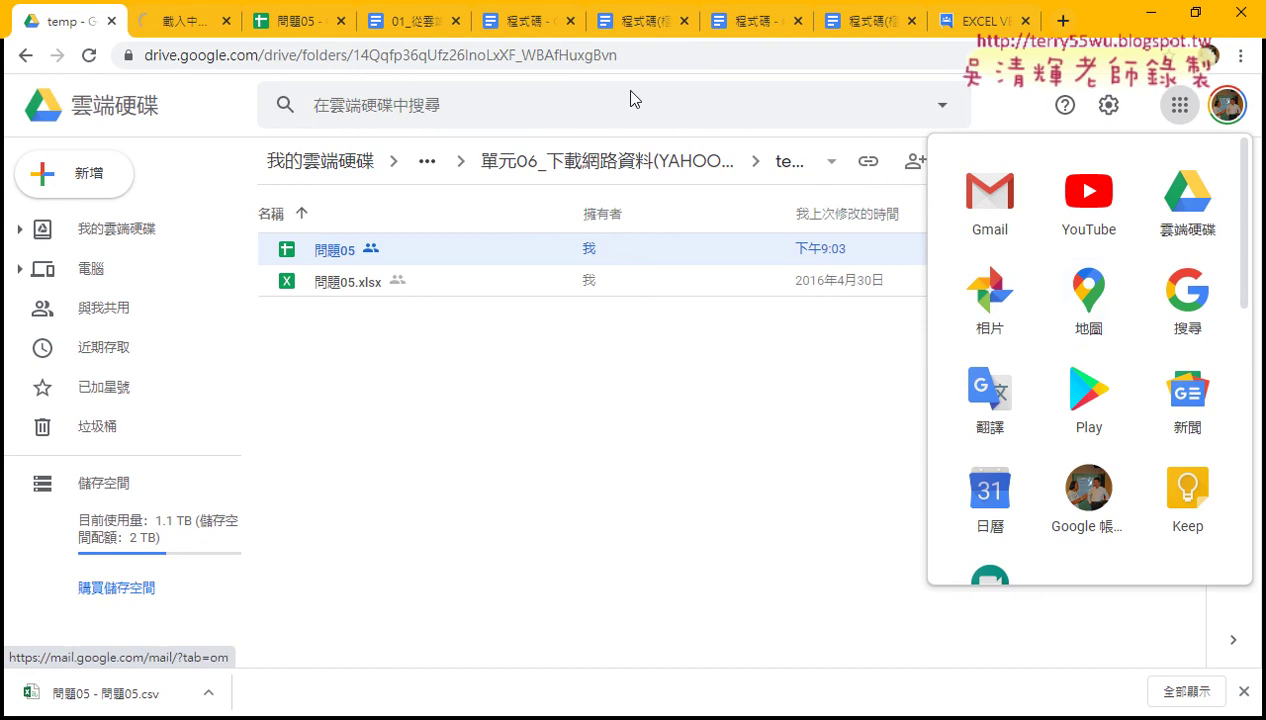
In the Maps tab, open 你的時間軸 from the main menu.
left_click(165, 28)
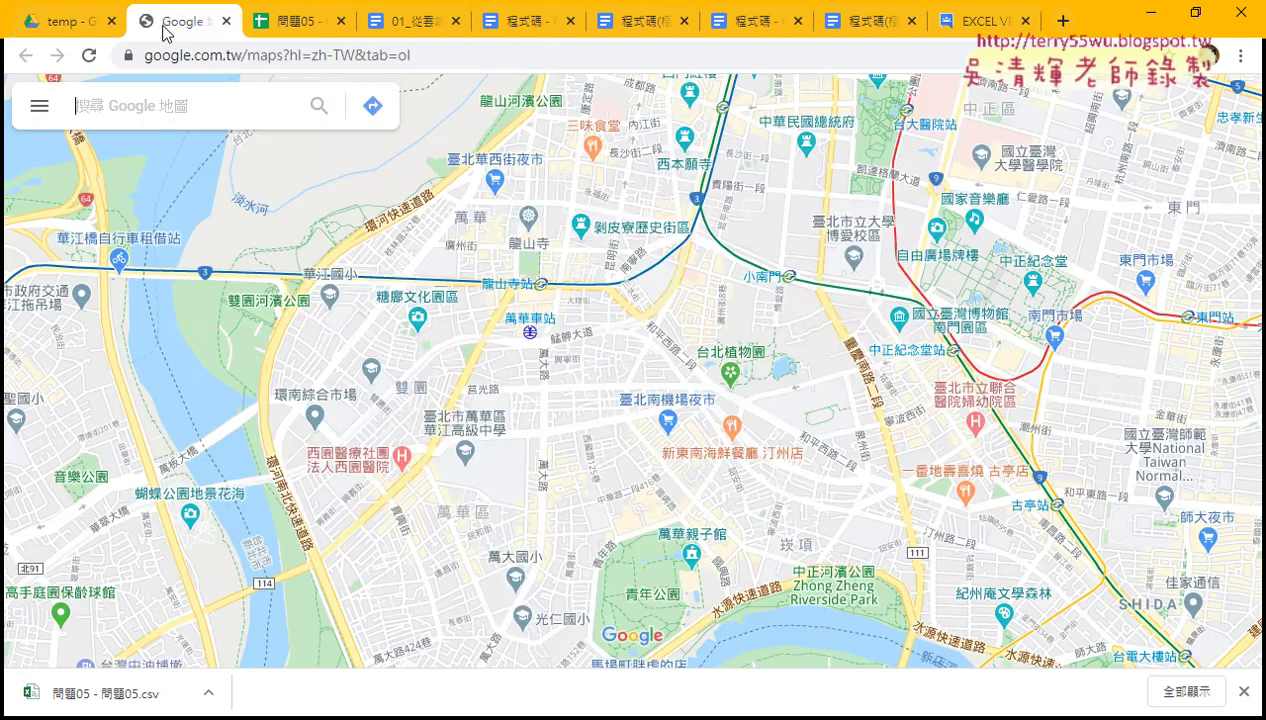
left_click(112, 104)
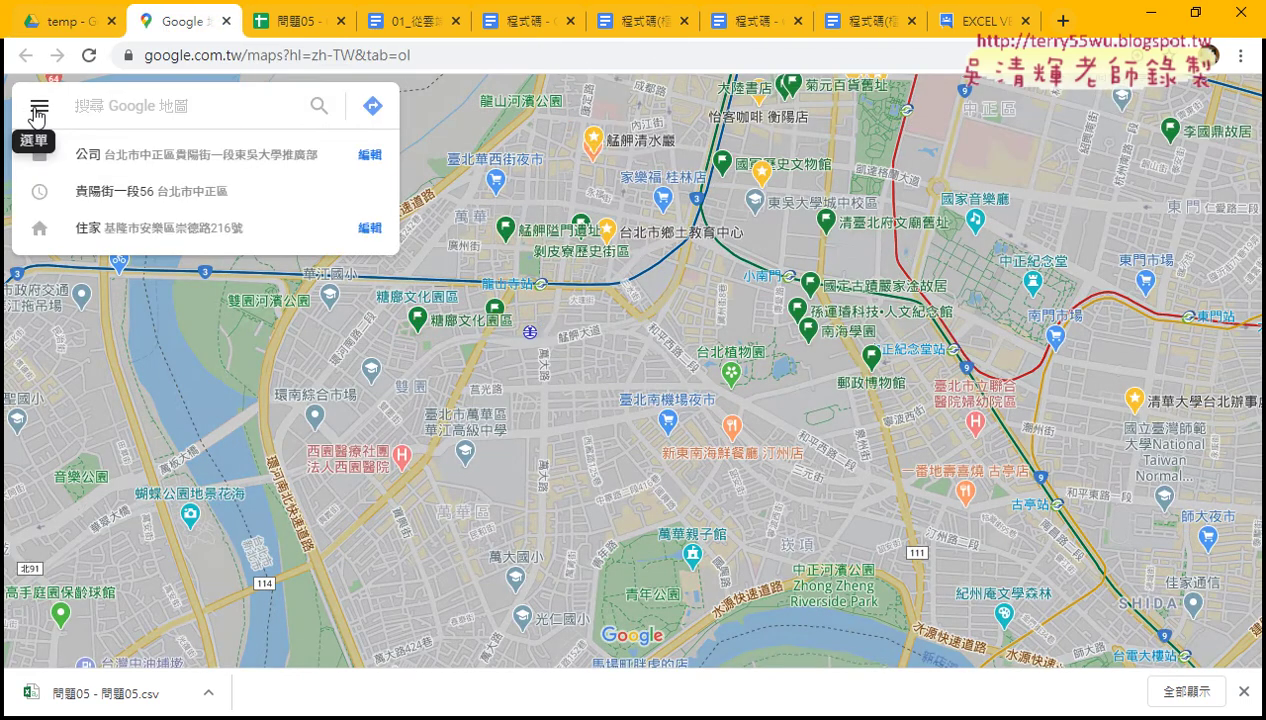
left_click(37, 108)
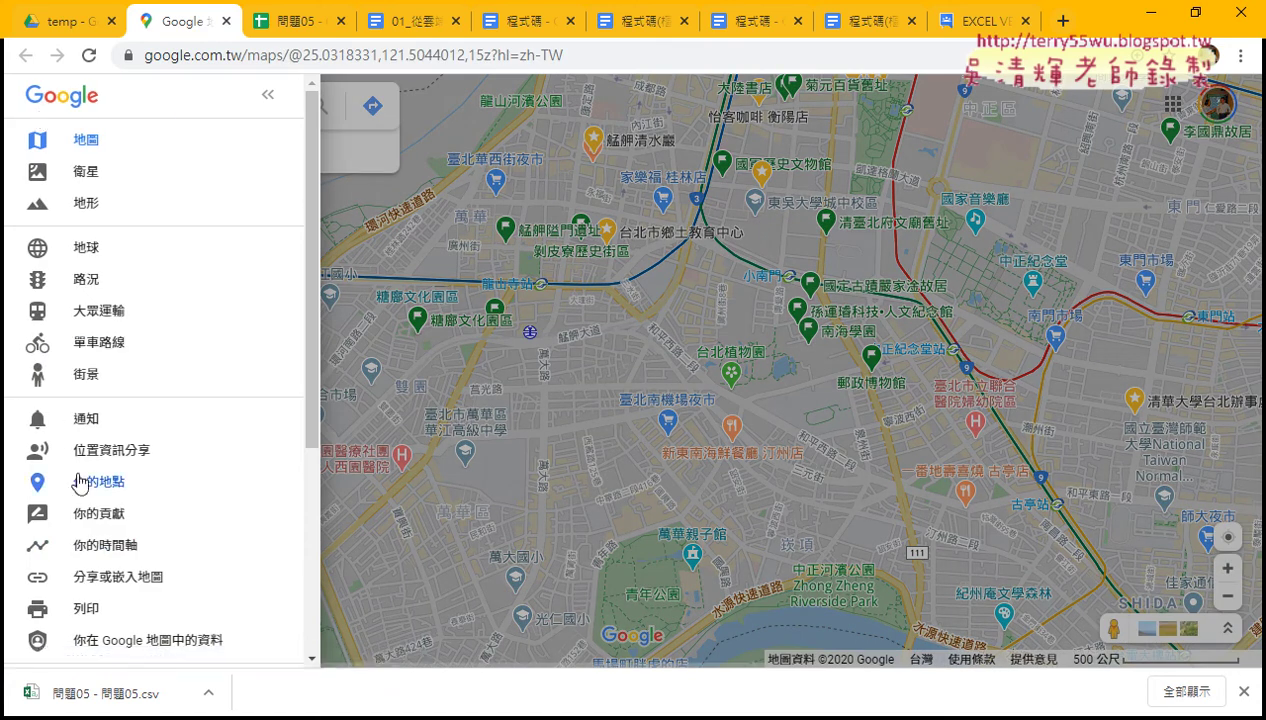
left_click(126, 547)
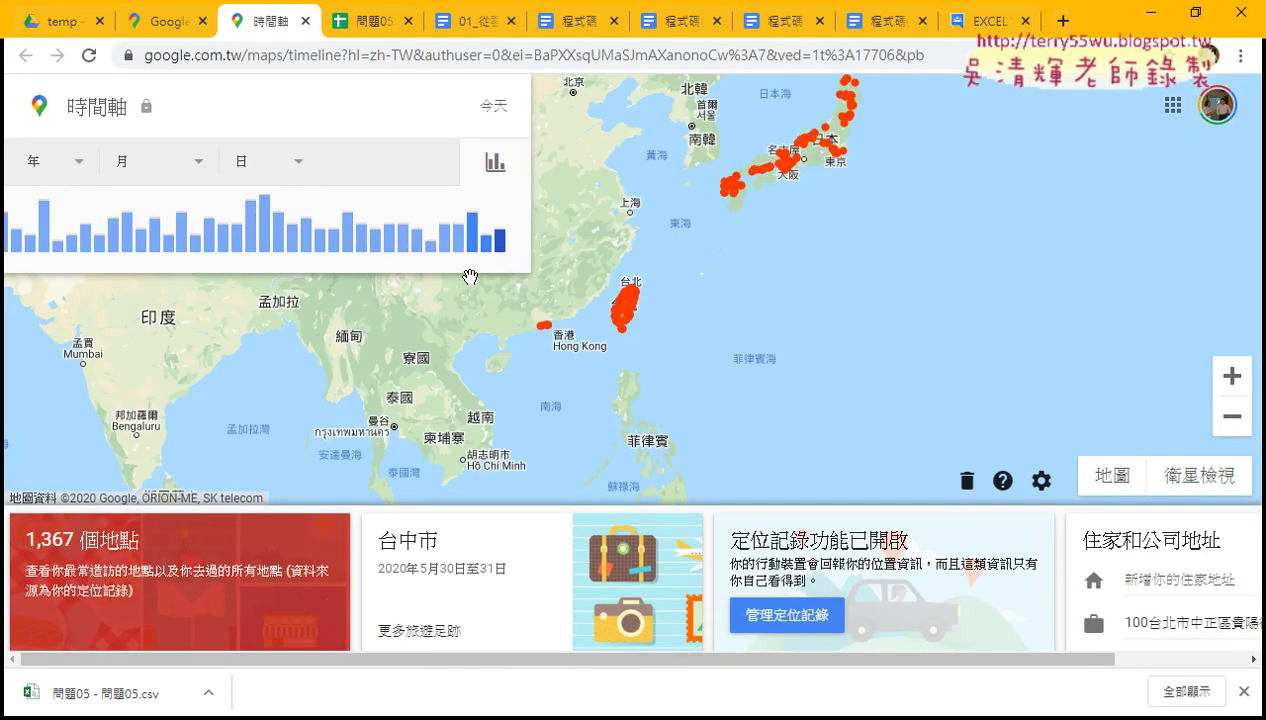
Show 30 May 2020 and highlight its 214 km, 4.3 km and 1.2 km distances.
mouse_move(463, 255)
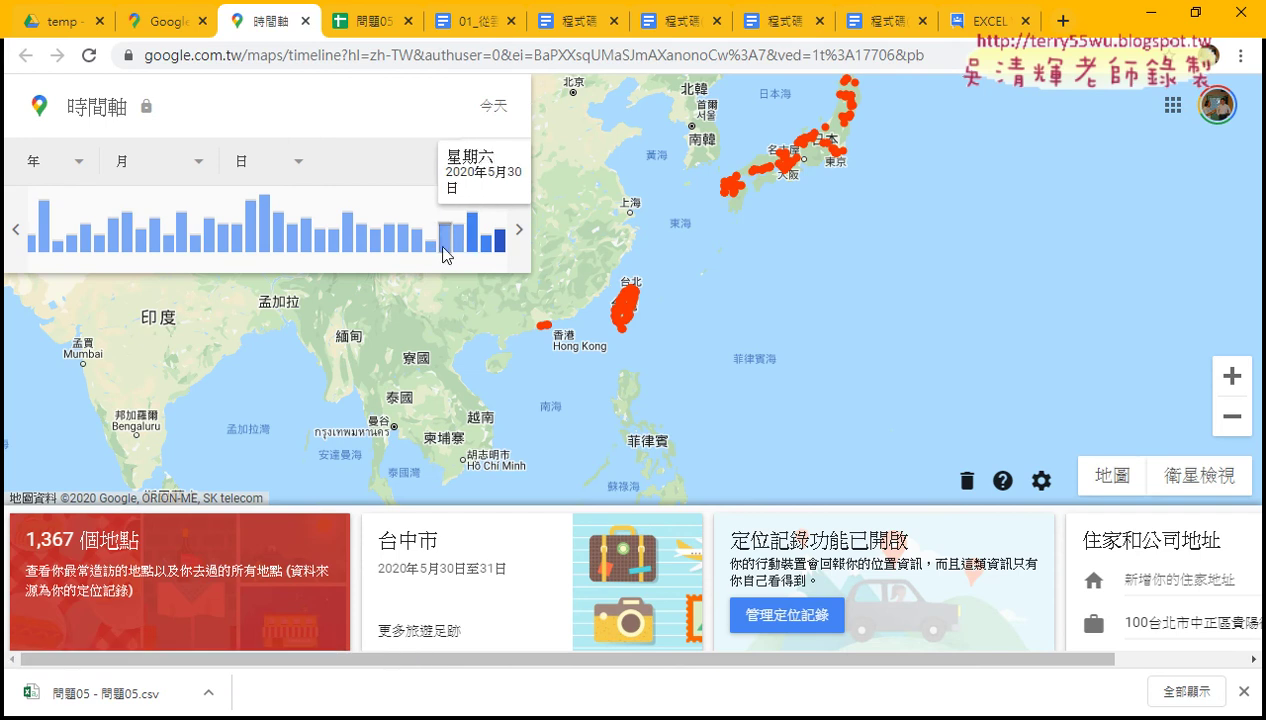
left_click(446, 250)
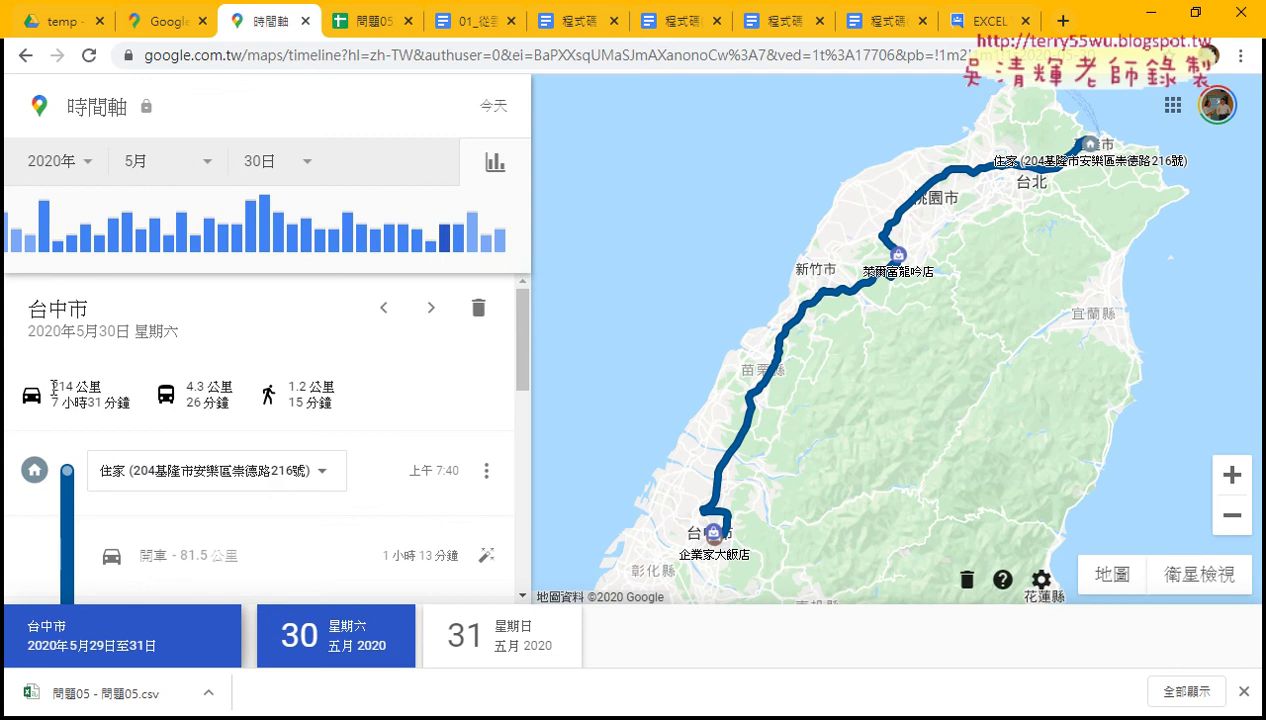
left_click_drag(53, 386, 90, 387)
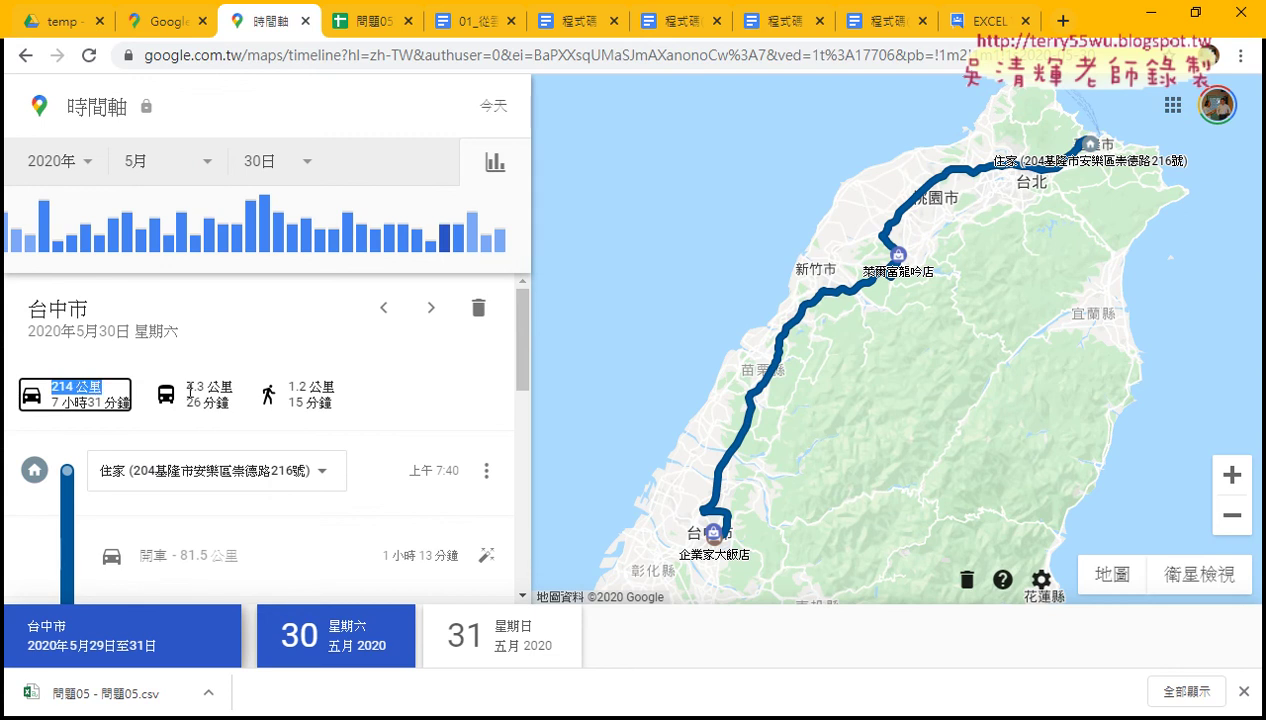
left_click_drag(186, 386, 228, 386)
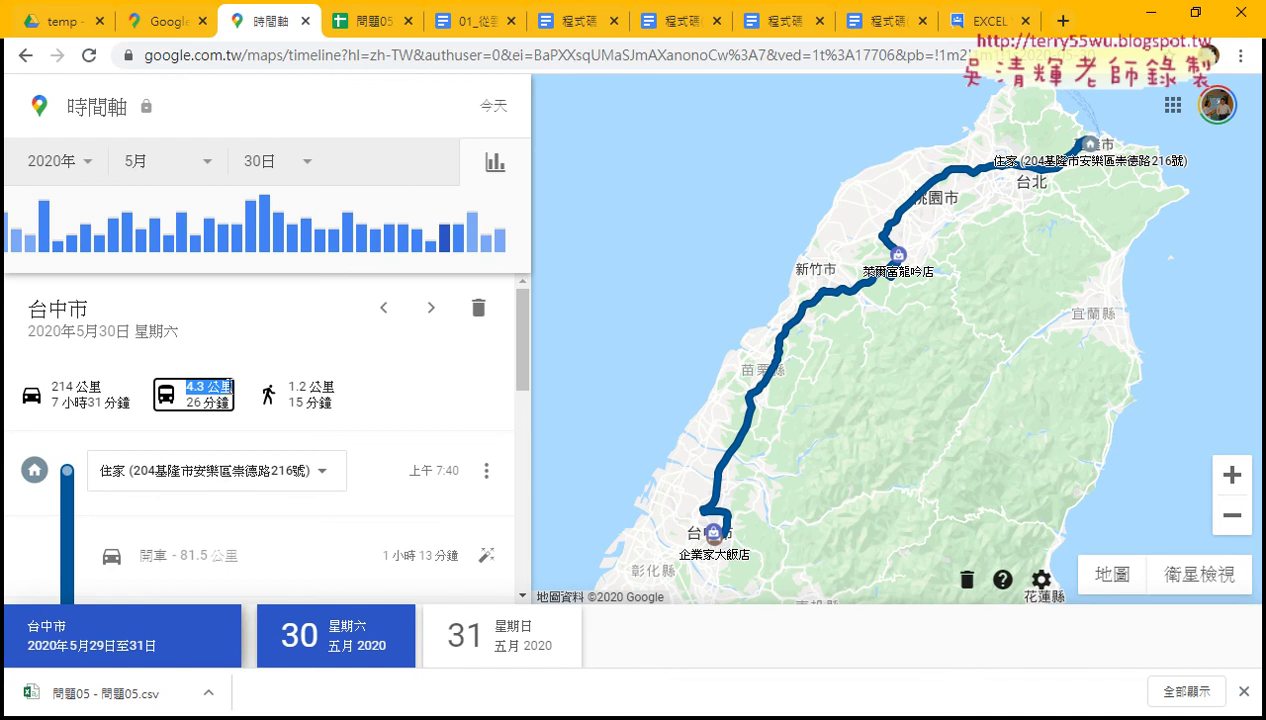
left_click_drag(289, 386, 336, 390)
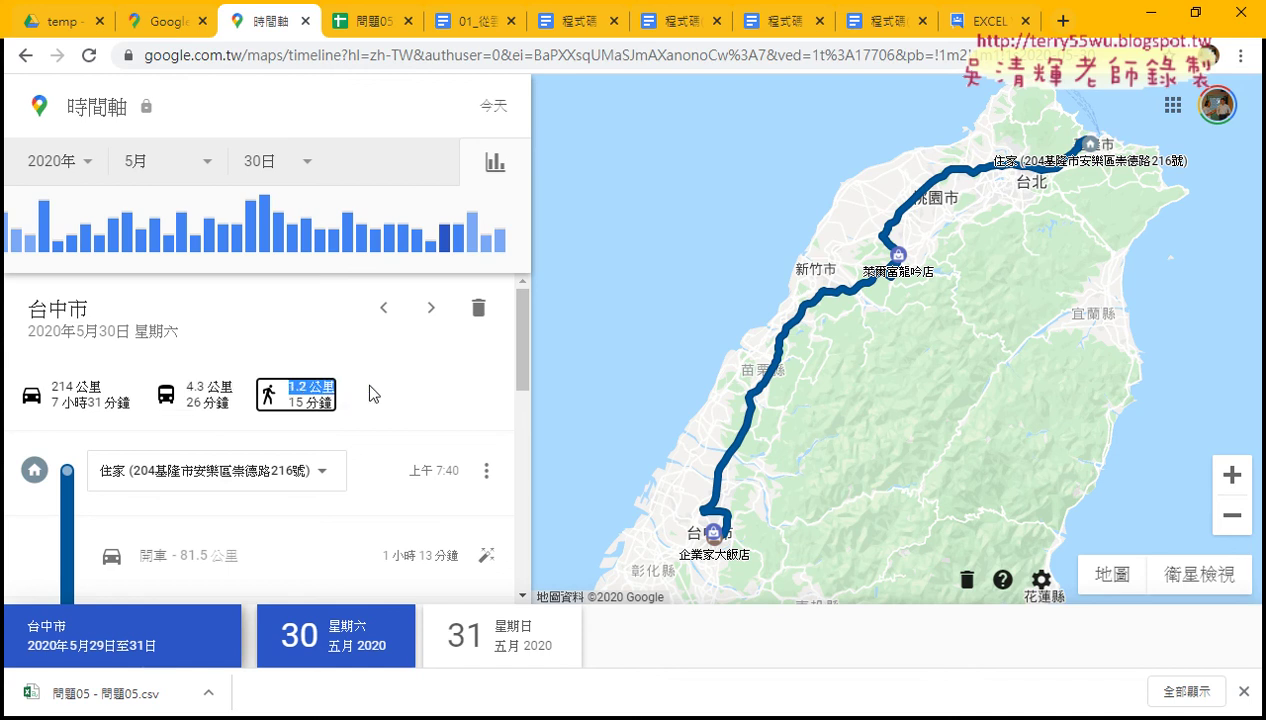
scroll(369, 392, "down", 3)
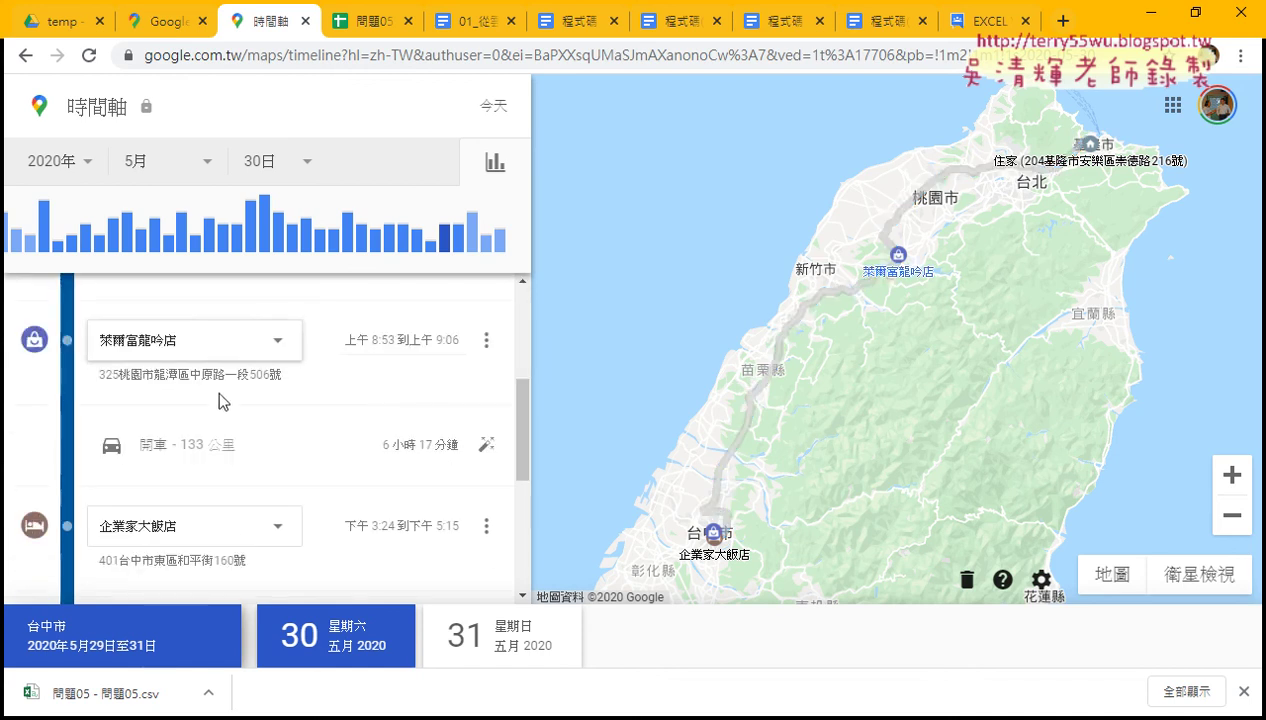
scroll(222, 402, "down", 2)
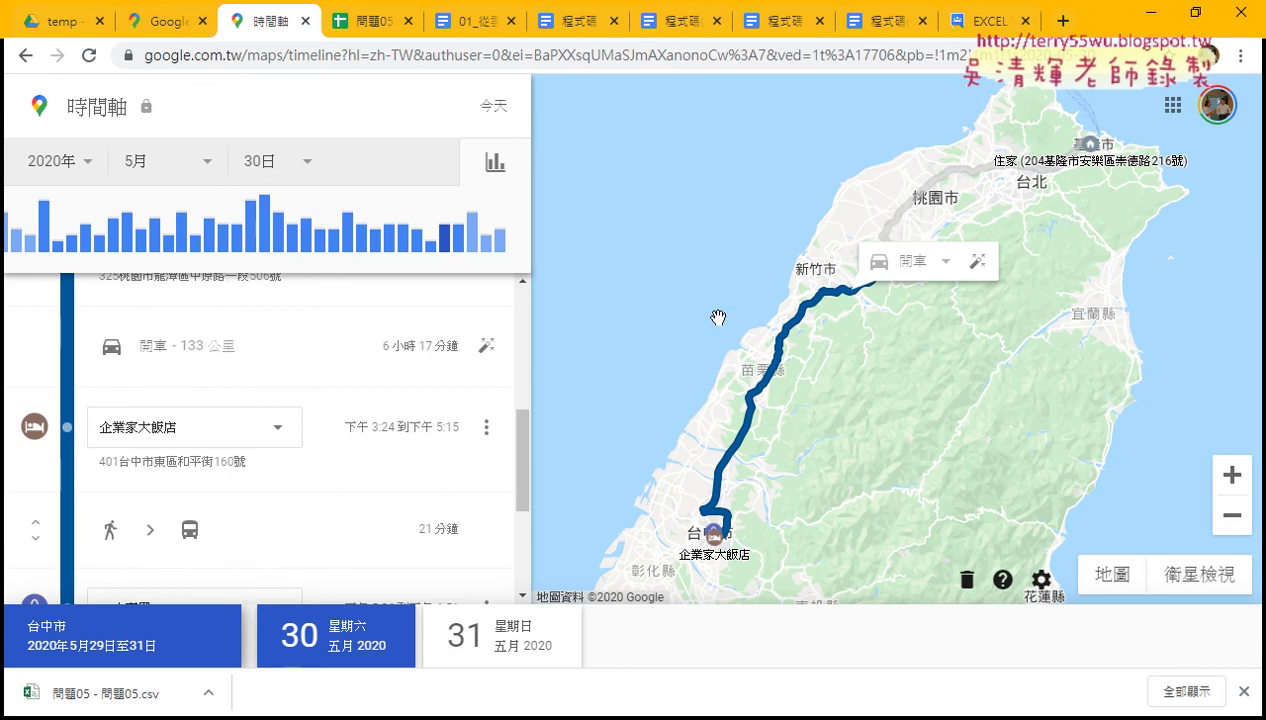
scroll(364, 376, "up", 1)
scroll(364, 375, "down", 1)
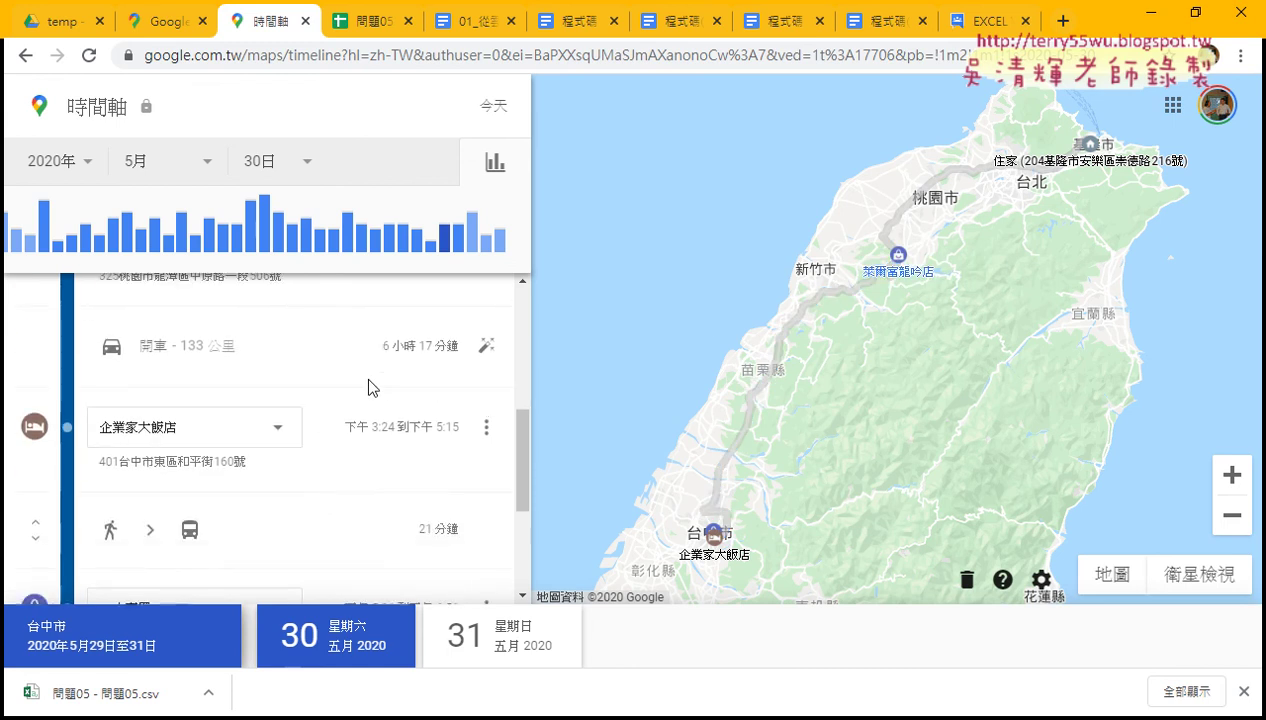
scroll(368, 380, "down", 1)
scroll(368, 380, "down", 1)
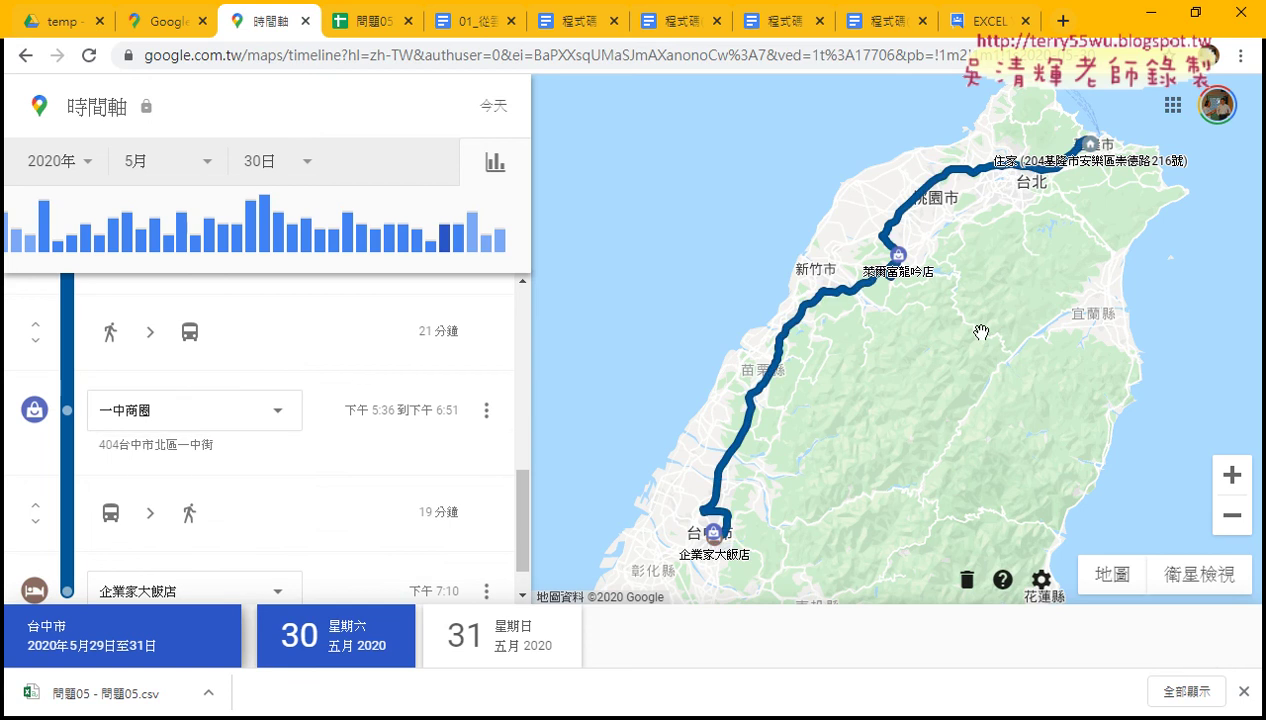
Show the 31 May 2020 Taichung route and scroll through its stops.
left_click(466, 245)
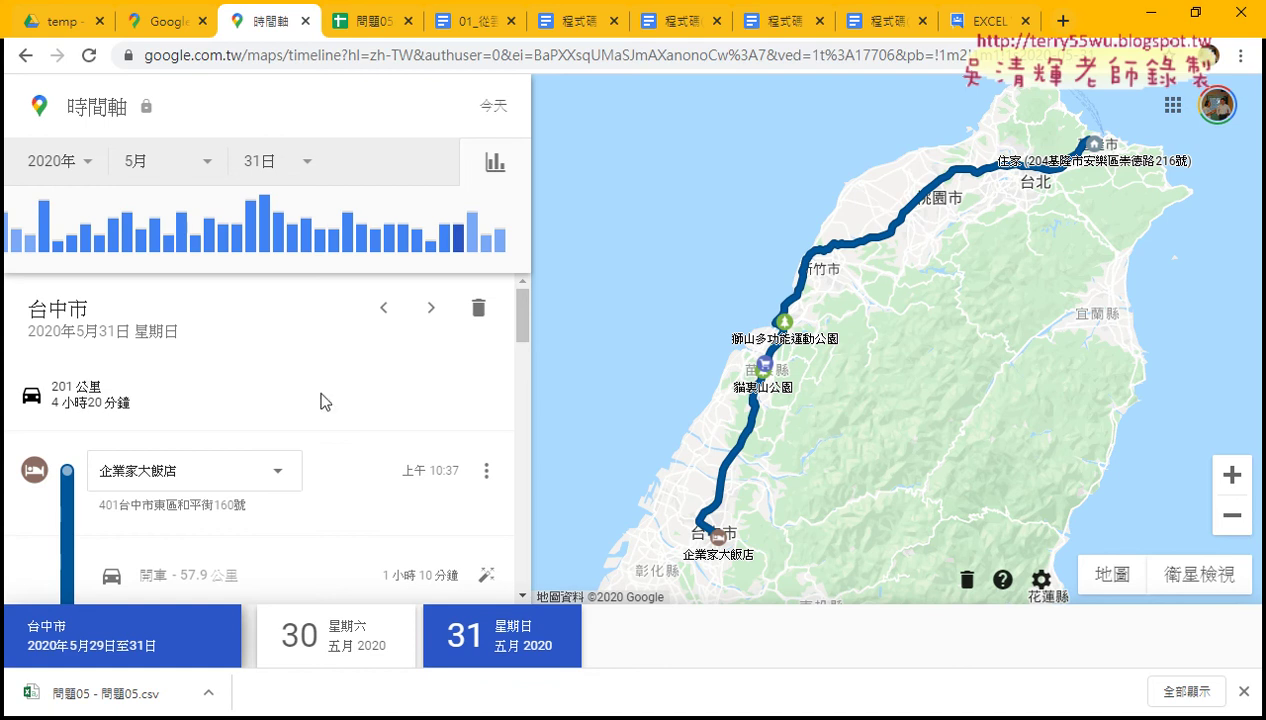
scroll(325, 398, "down", 1)
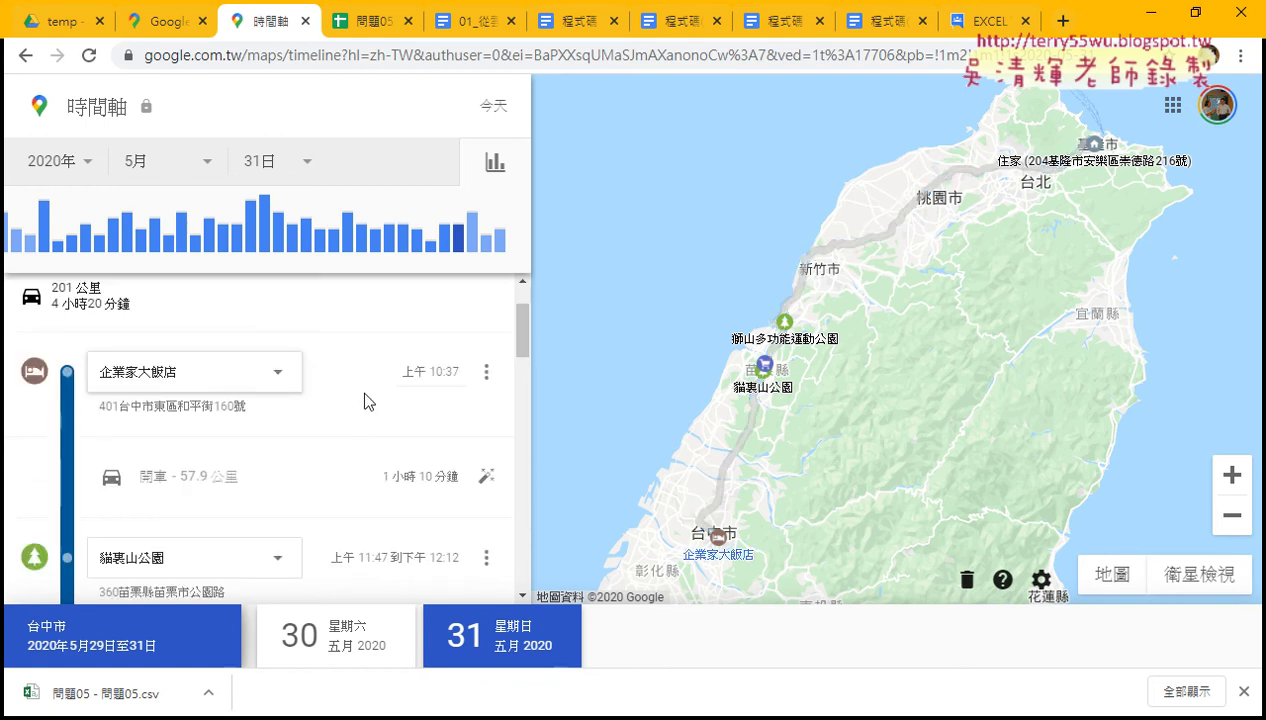
mouse_move(800, 285)
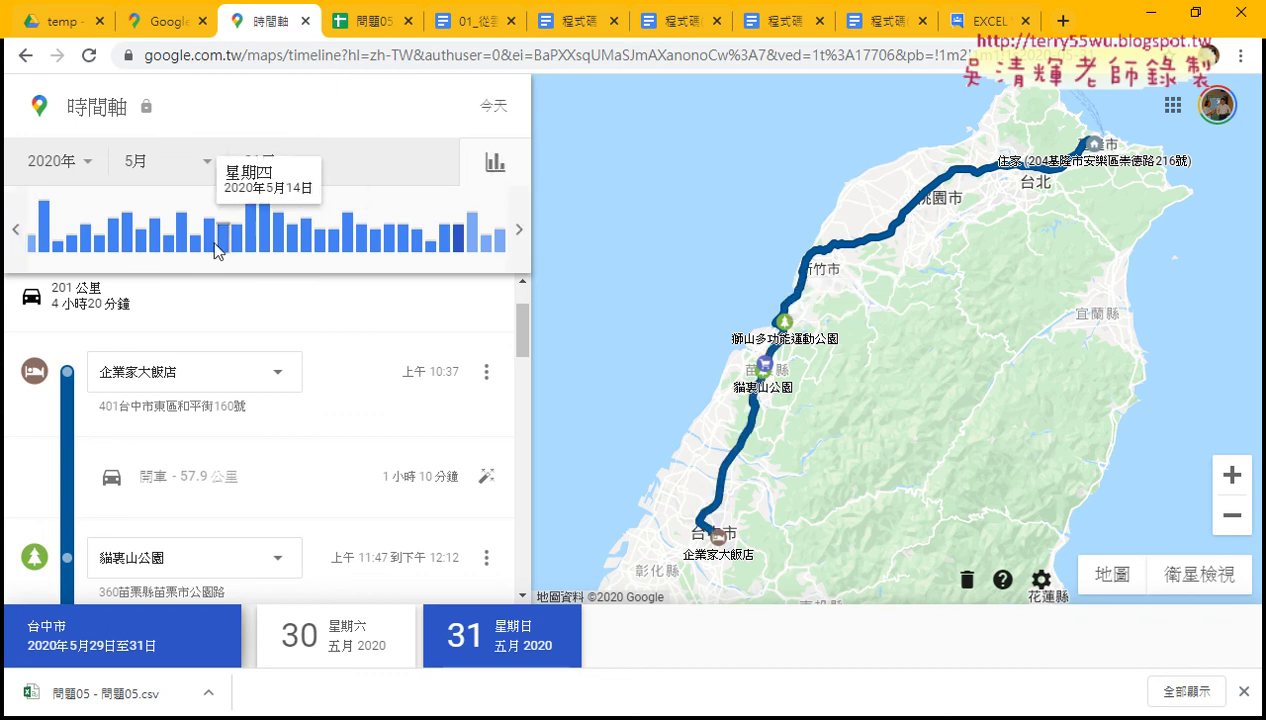
Browse earlier dates and the year list, then close the Timeline tab.
left_click(14, 234)
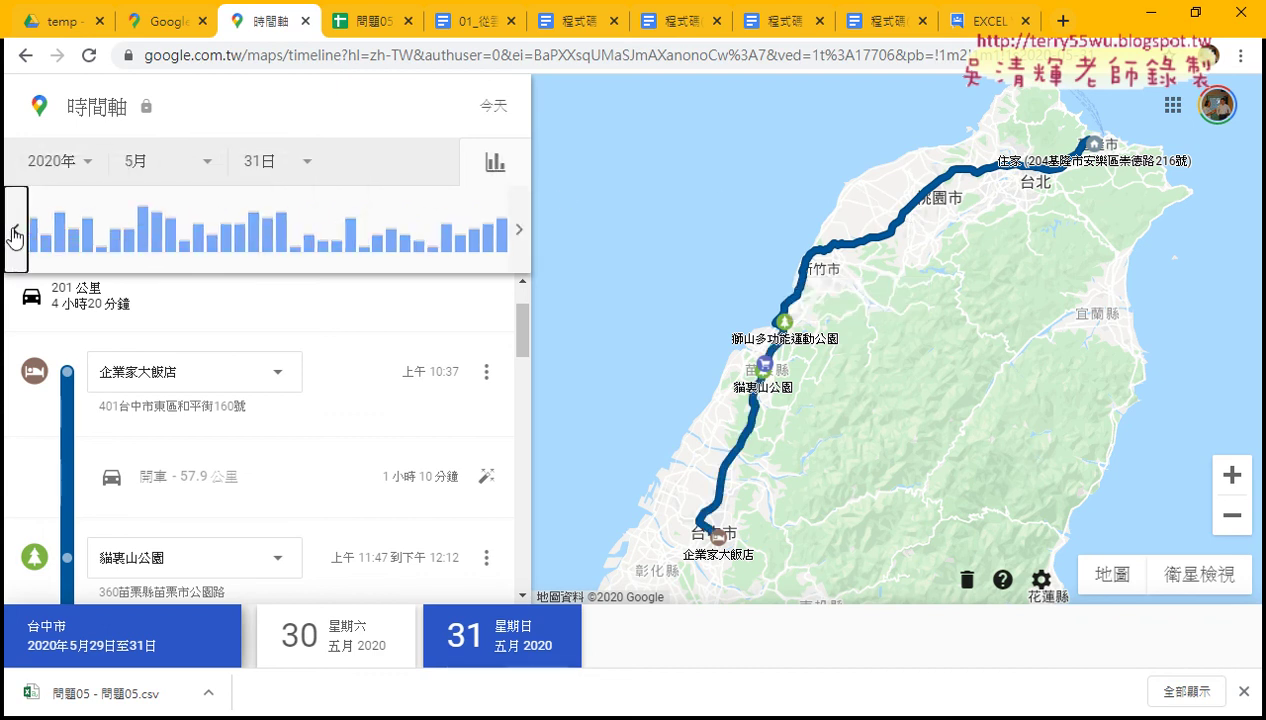
left_click(55, 170)
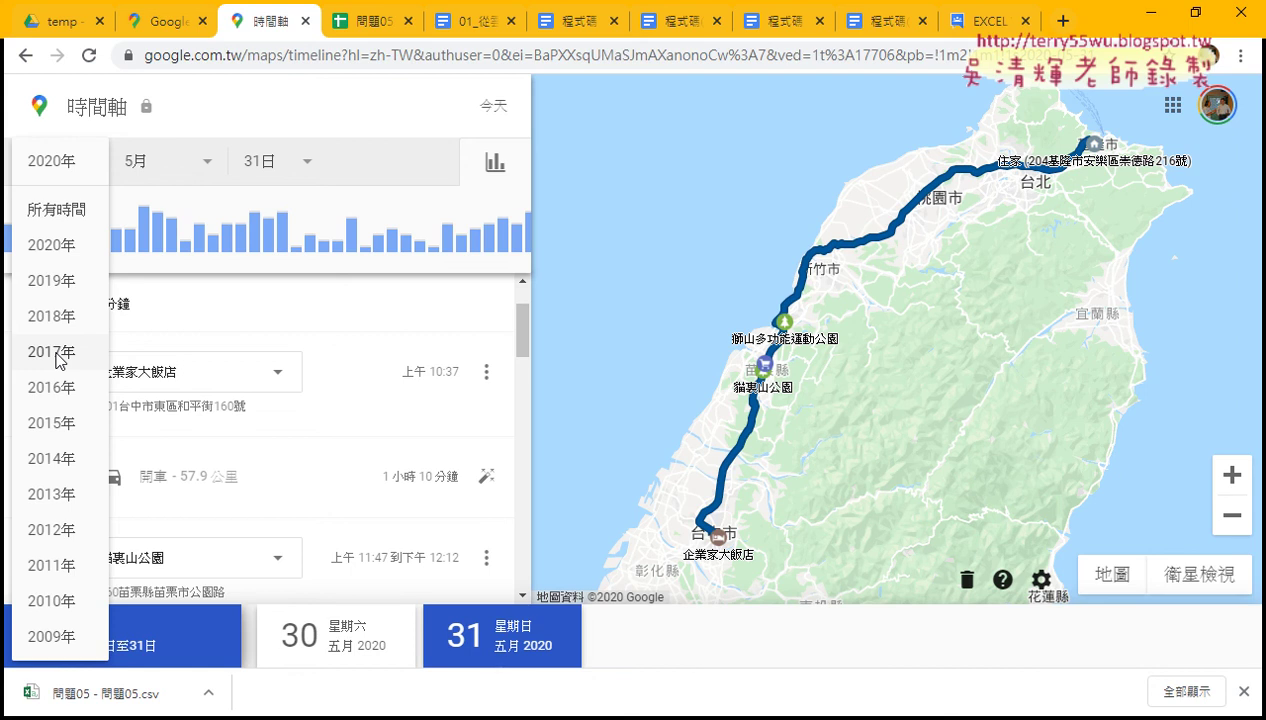
left_click(305, 21)
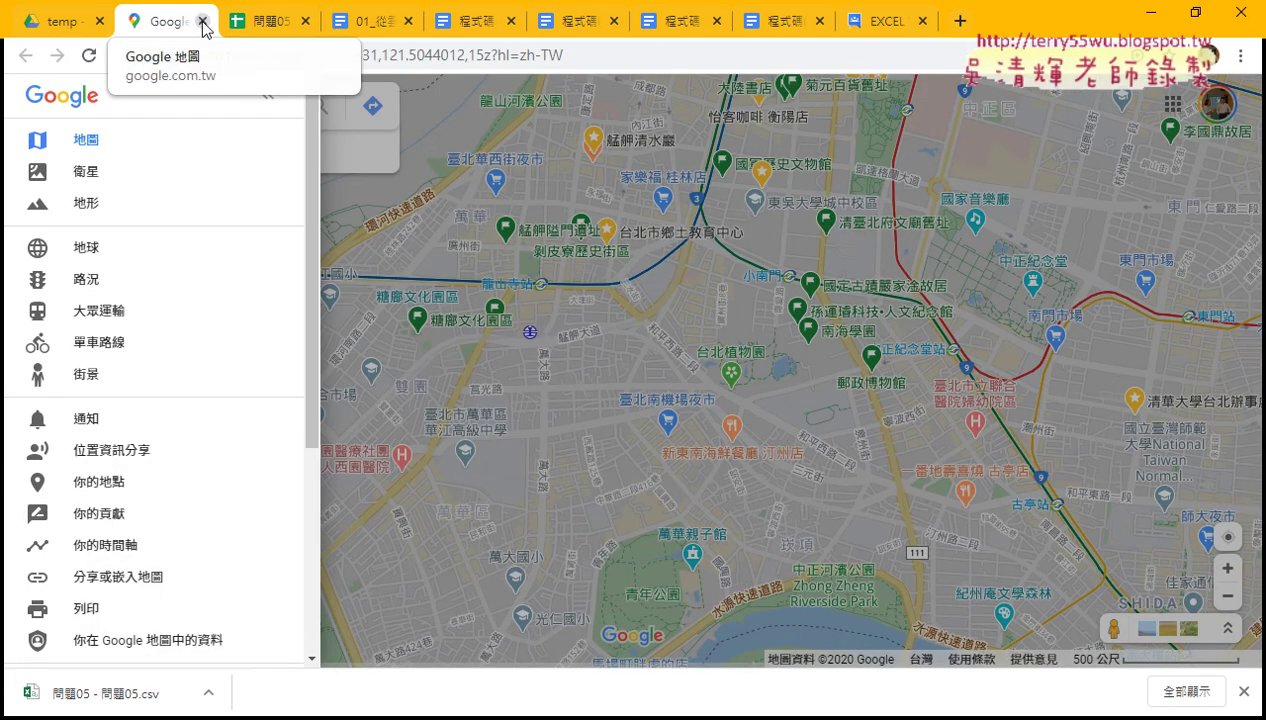
Close the Google Maps tab and return to the 問題05 Google Sheet.
left_click(201, 22)
left_click(60, 25)
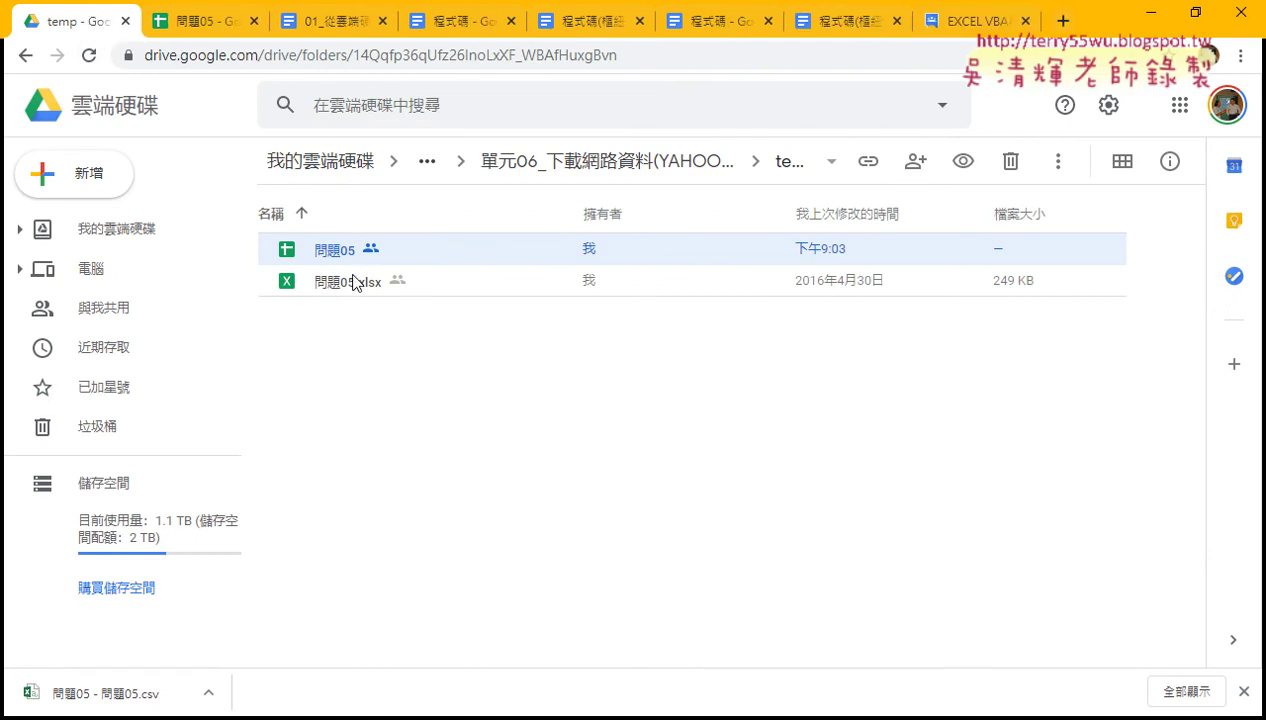
left_click(209, 34)
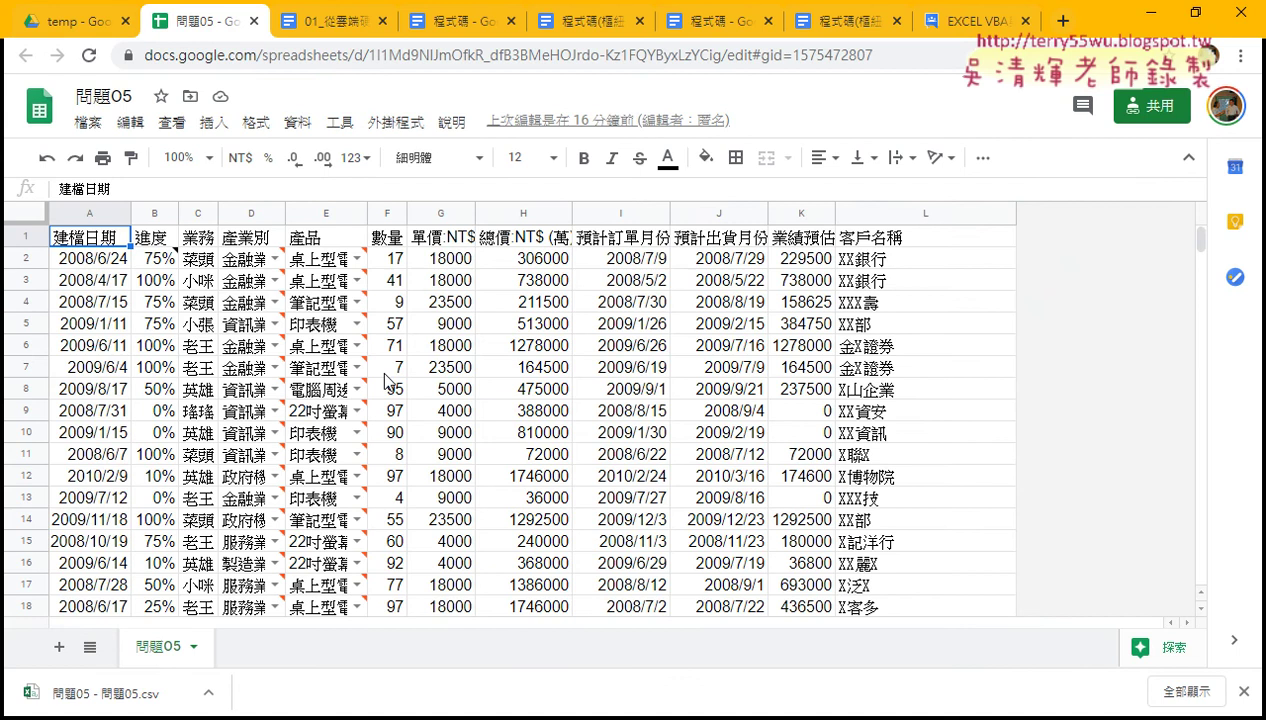
Publish the 問題05 sheet to the web as comma-separated values (.csv).
mouse_move(247, 578)
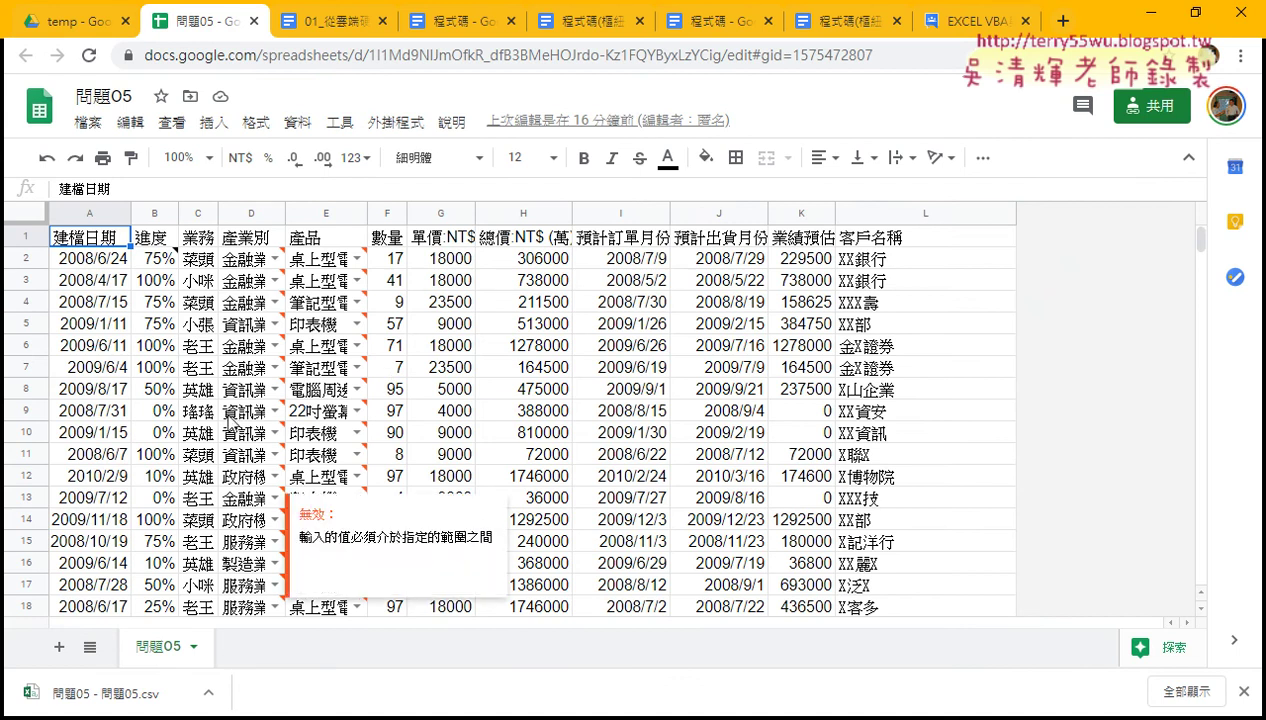
left_click(88, 122)
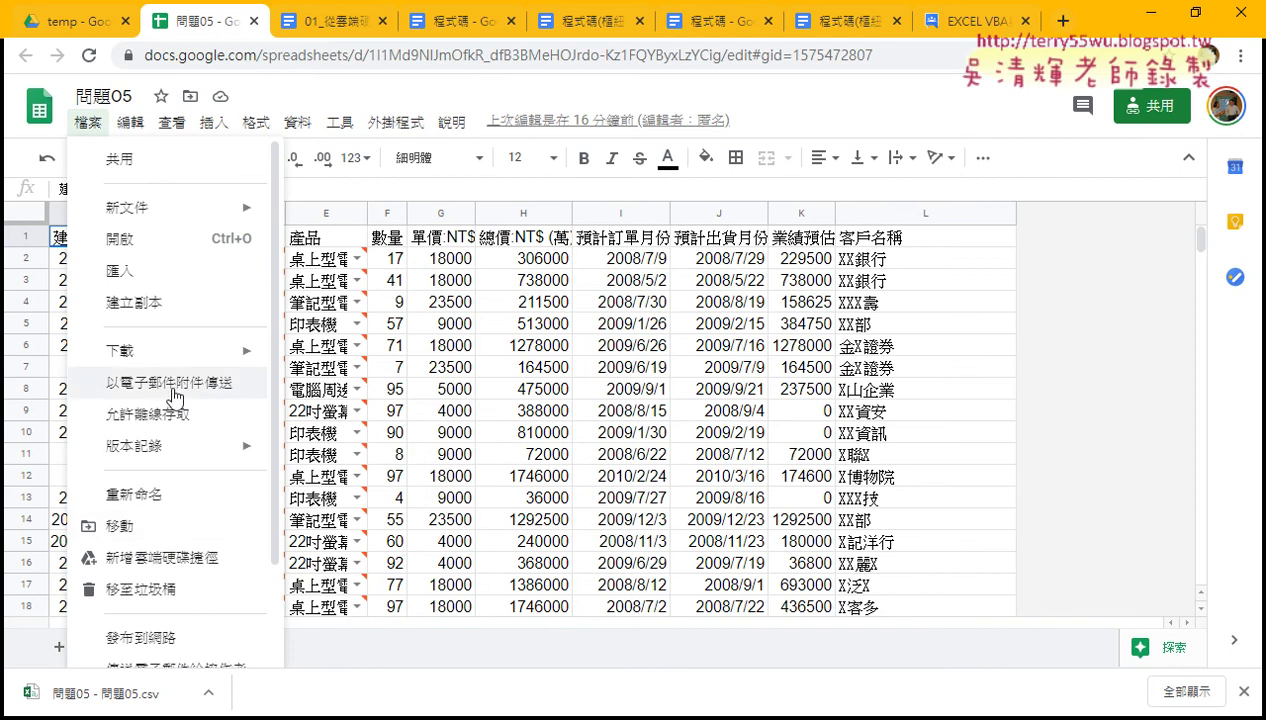
scroll(172, 400, "down", 1)
scroll(172, 420, "down", 2)
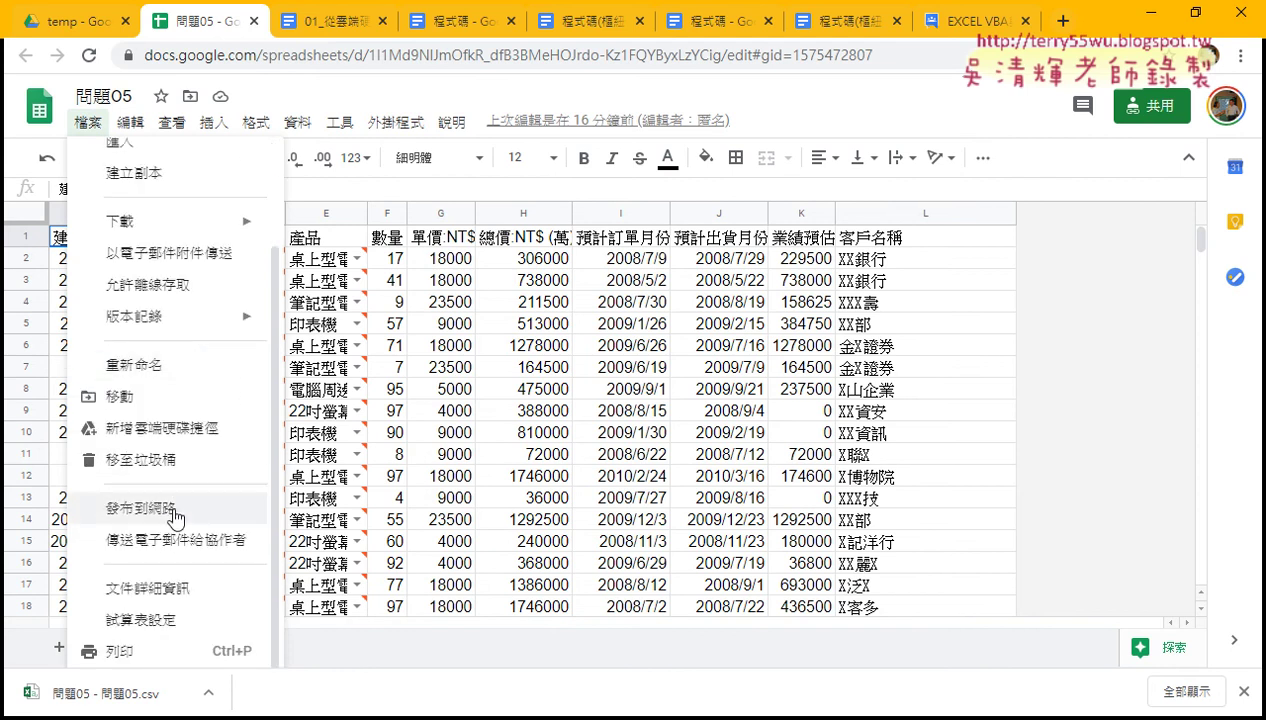
left_click(170, 508)
left_click(520, 322)
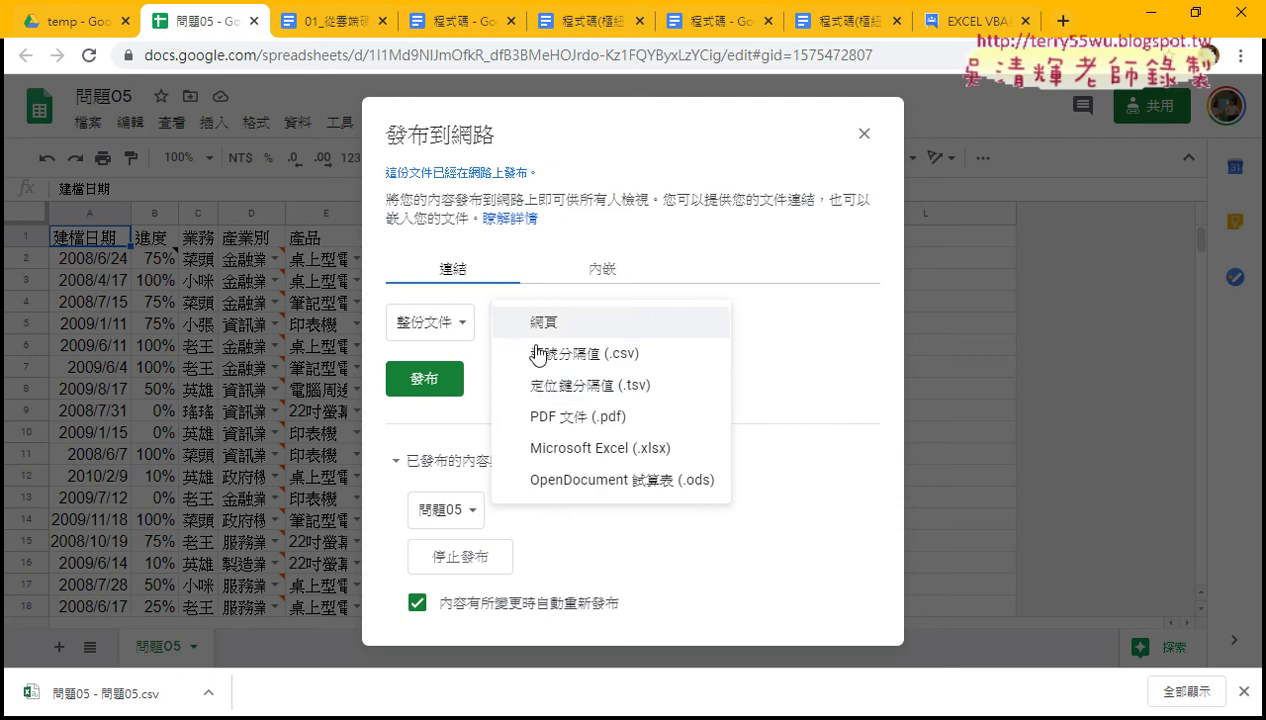
left_click(548, 356)
left_click(430, 322)
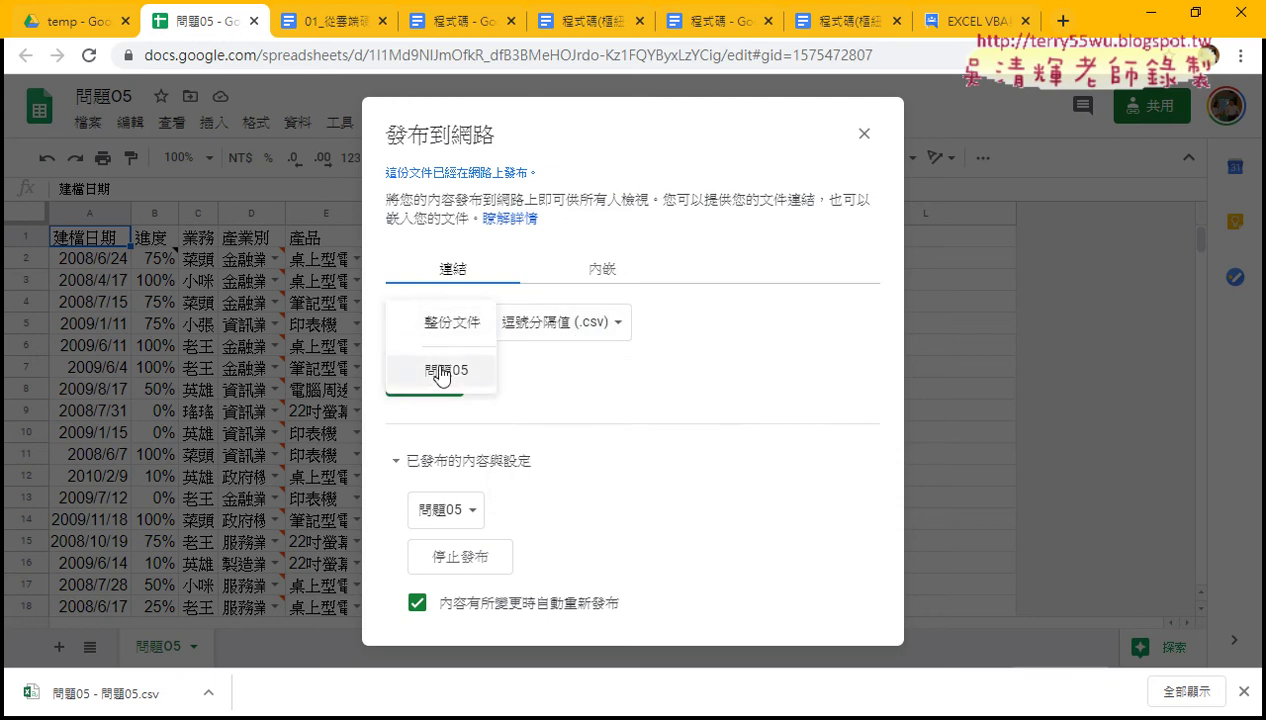
left_click(440, 362)
Copy the published CSV link and bring up the open Excel windows.
right_click(608, 376)
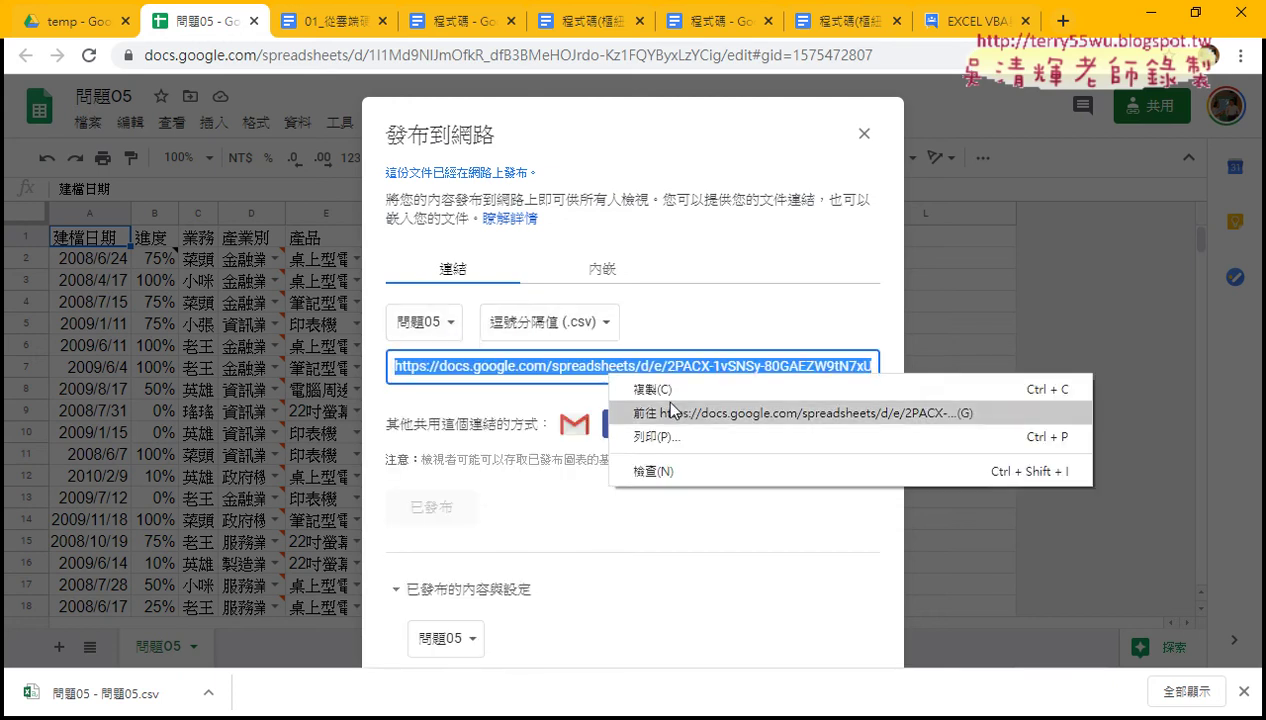
left_click(672, 393)
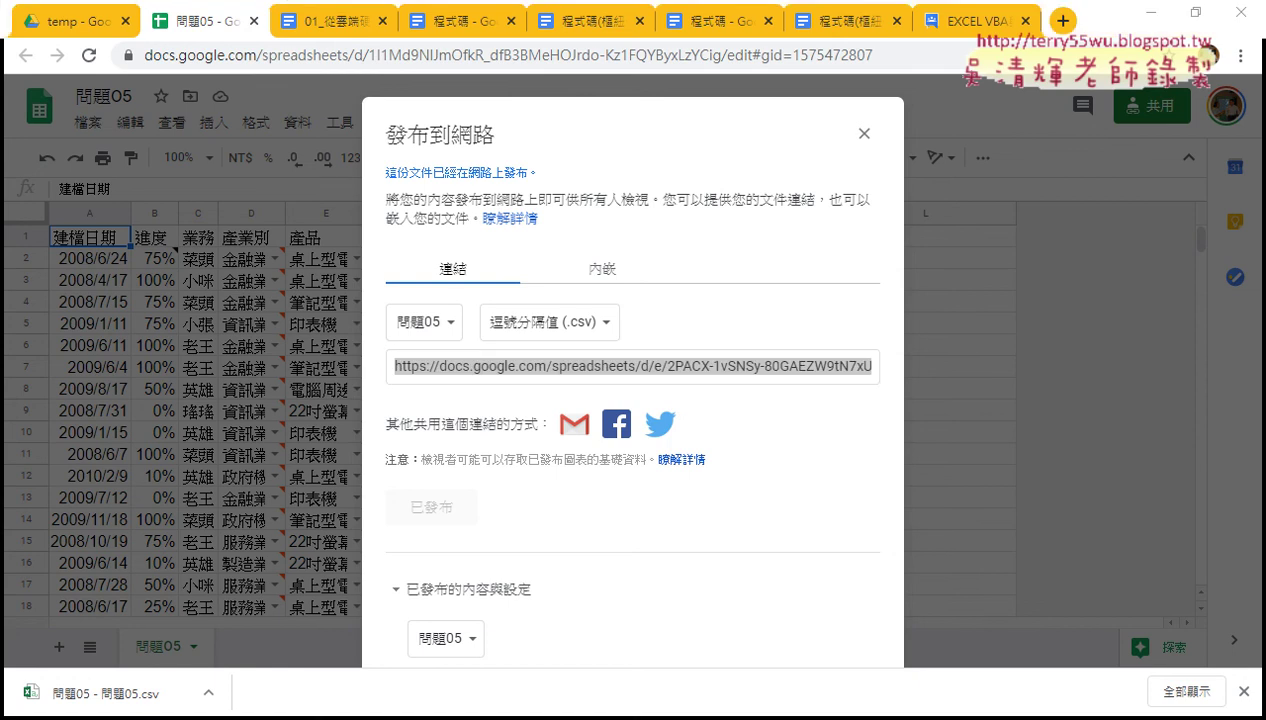
left_click(410, 719)
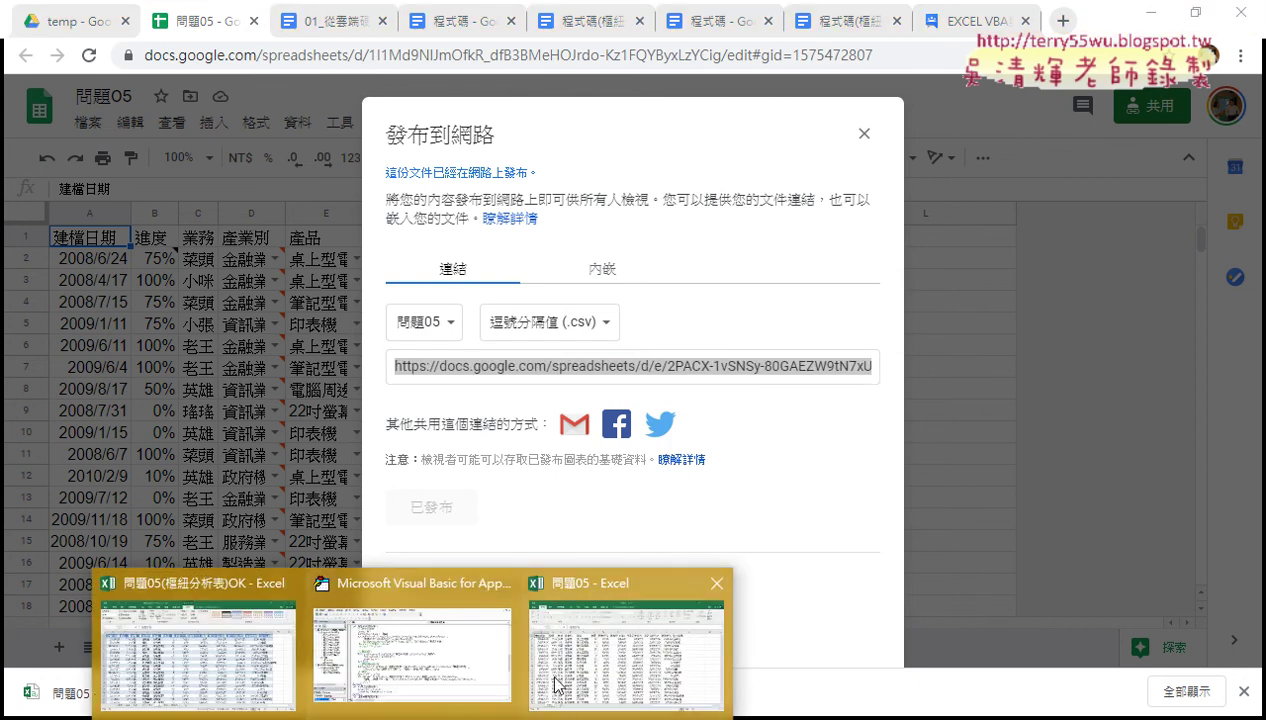
Switch to the 問題05 Excel workbook and add a blank worksheet 工作表1.
left_click(612, 665)
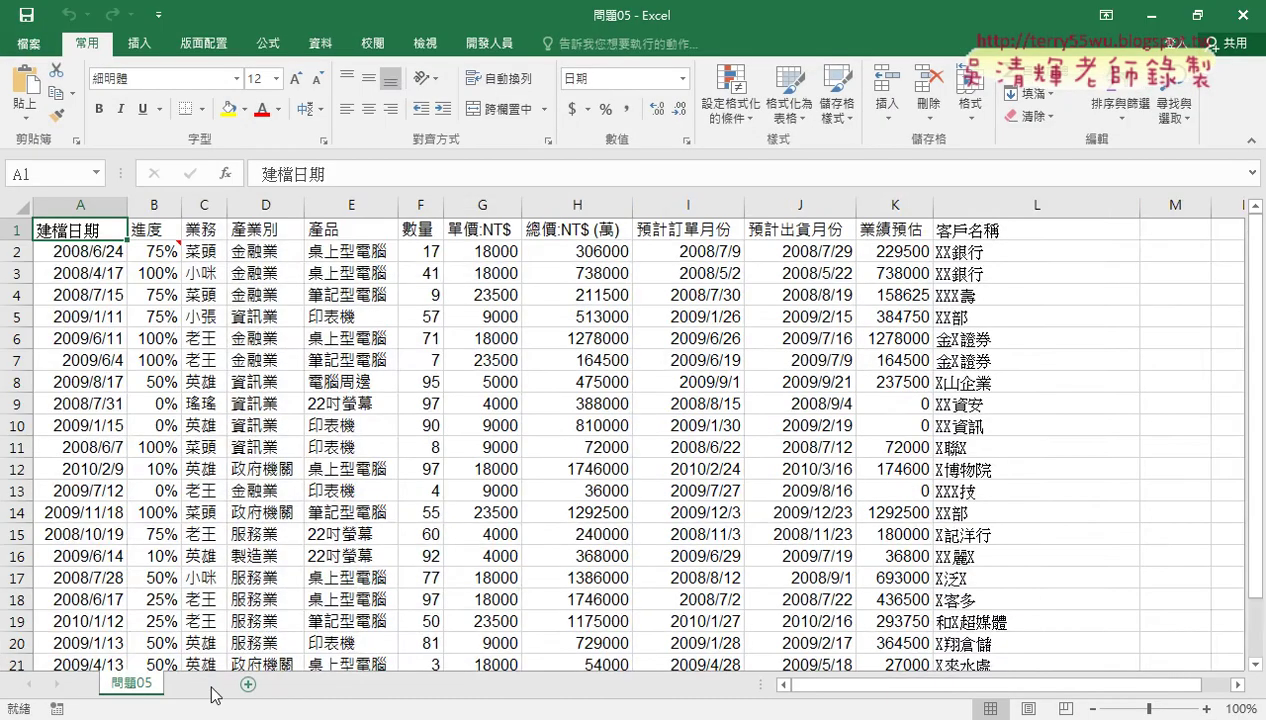
left_click(206, 686)
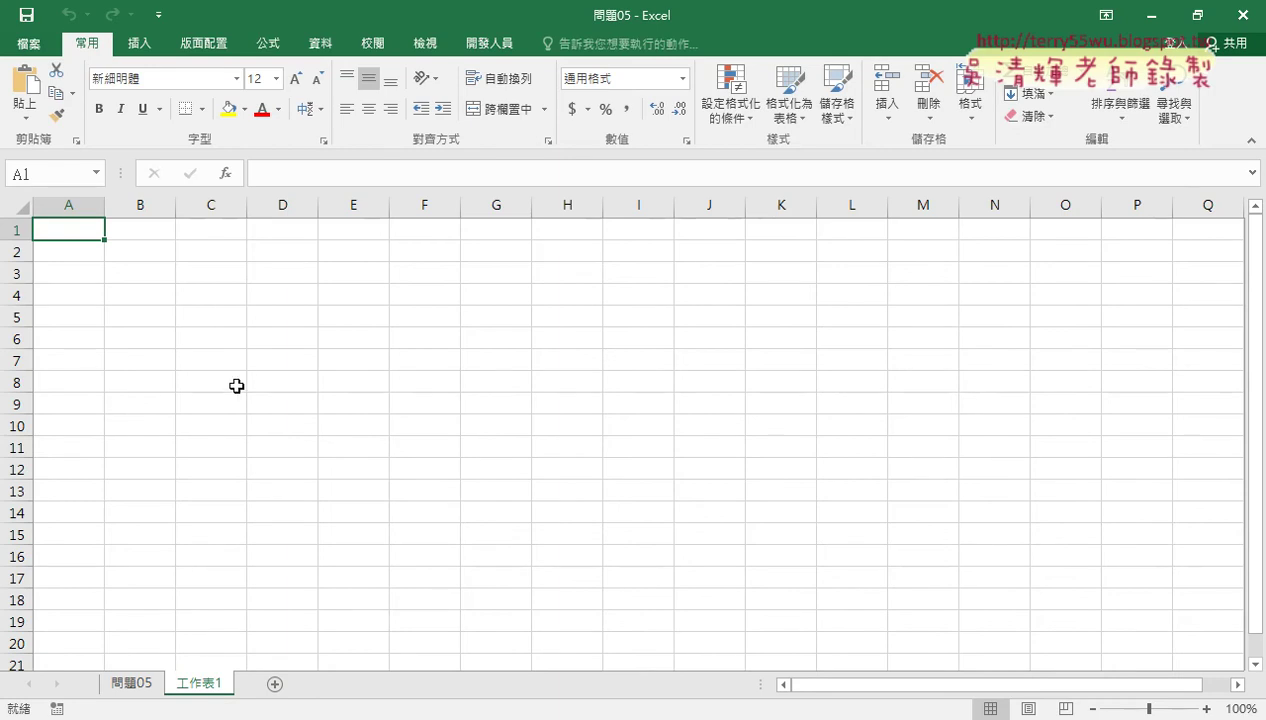
left_click(147, 50)
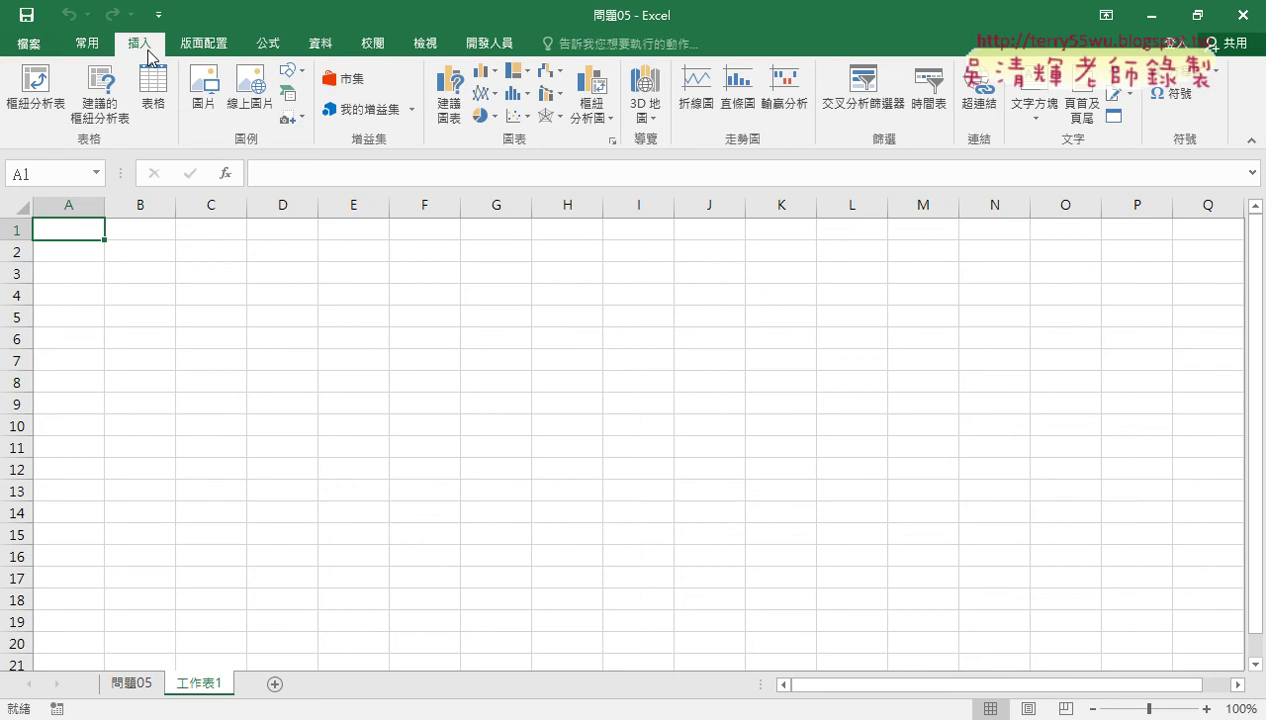
left_click(341, 46)
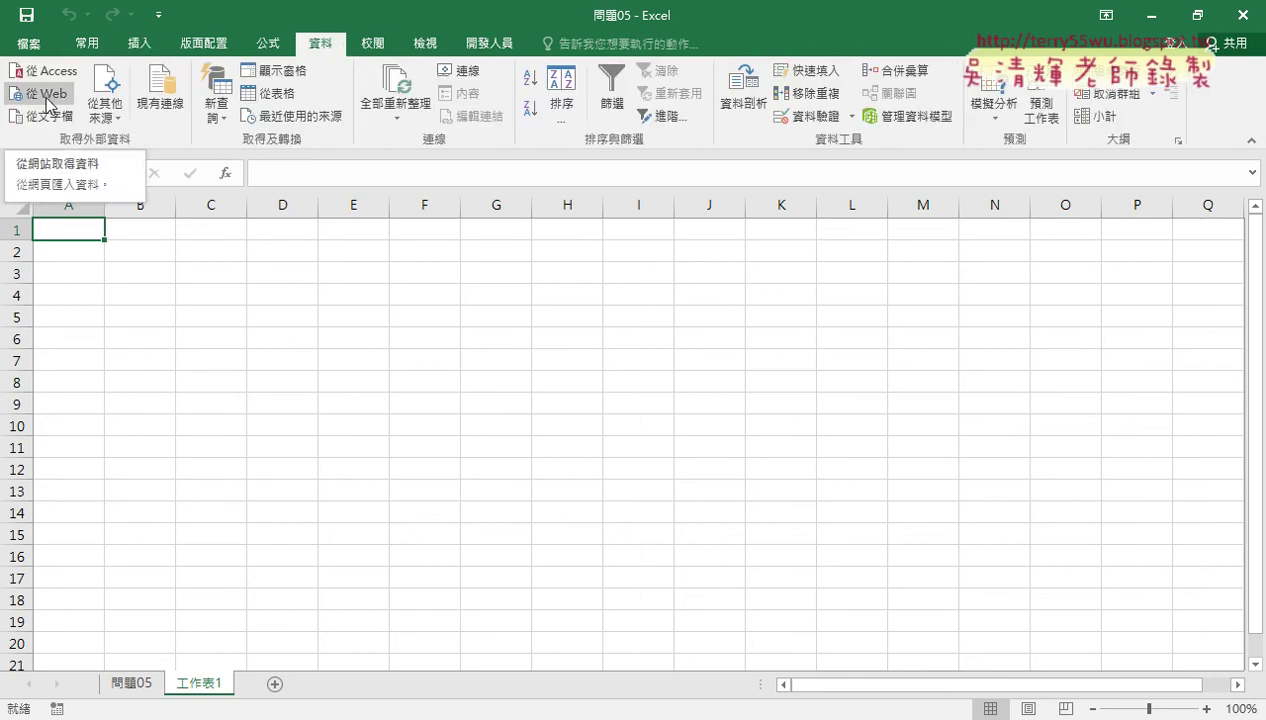
left_click(47, 97)
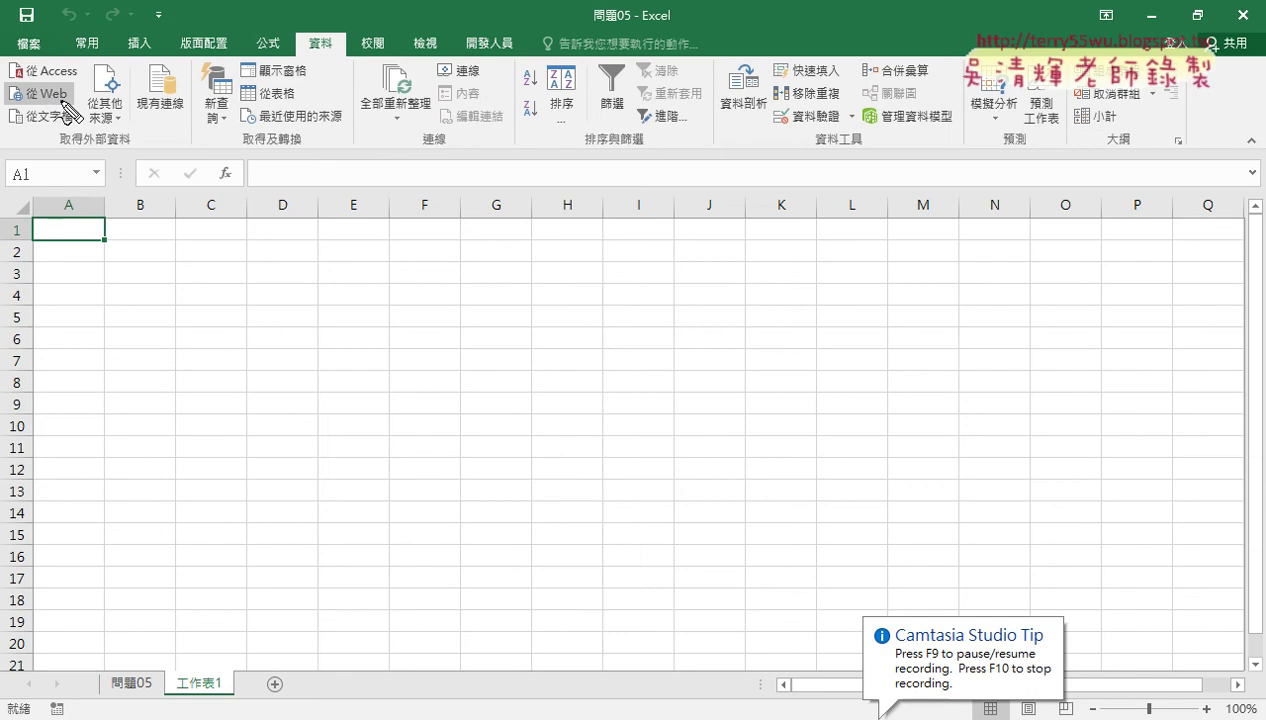
left_click_drag(90, 104, 98, 98)
mouse_move(342, 64)
left_mouse_down()
mouse_move(201, 128)
mouse_move(97, 85)
left_mouse_up()
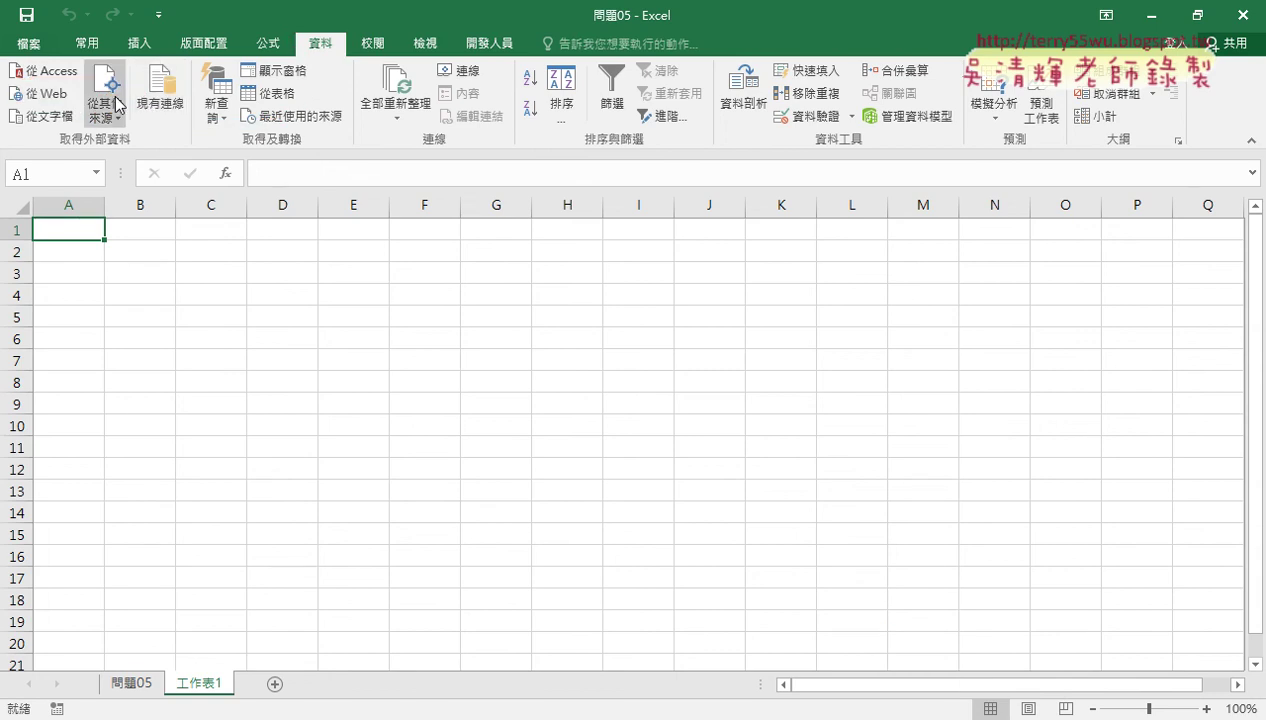
left_click(40, 93)
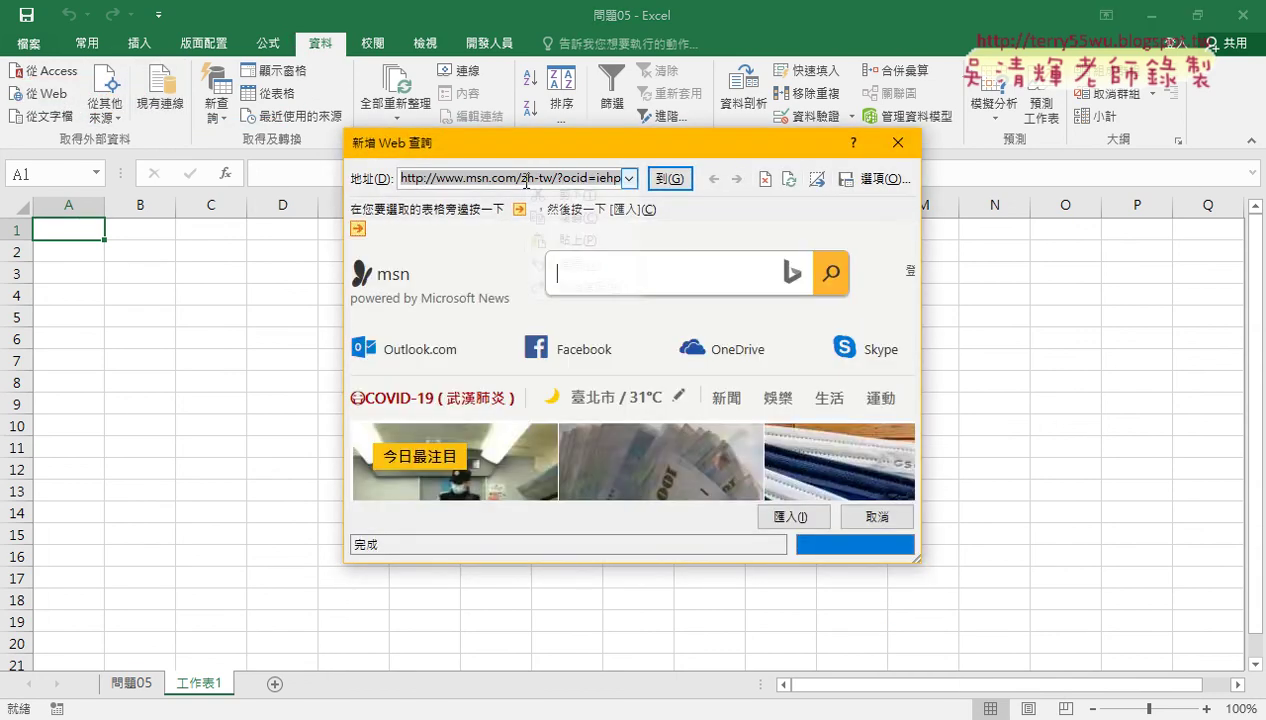
right_click(527, 184)
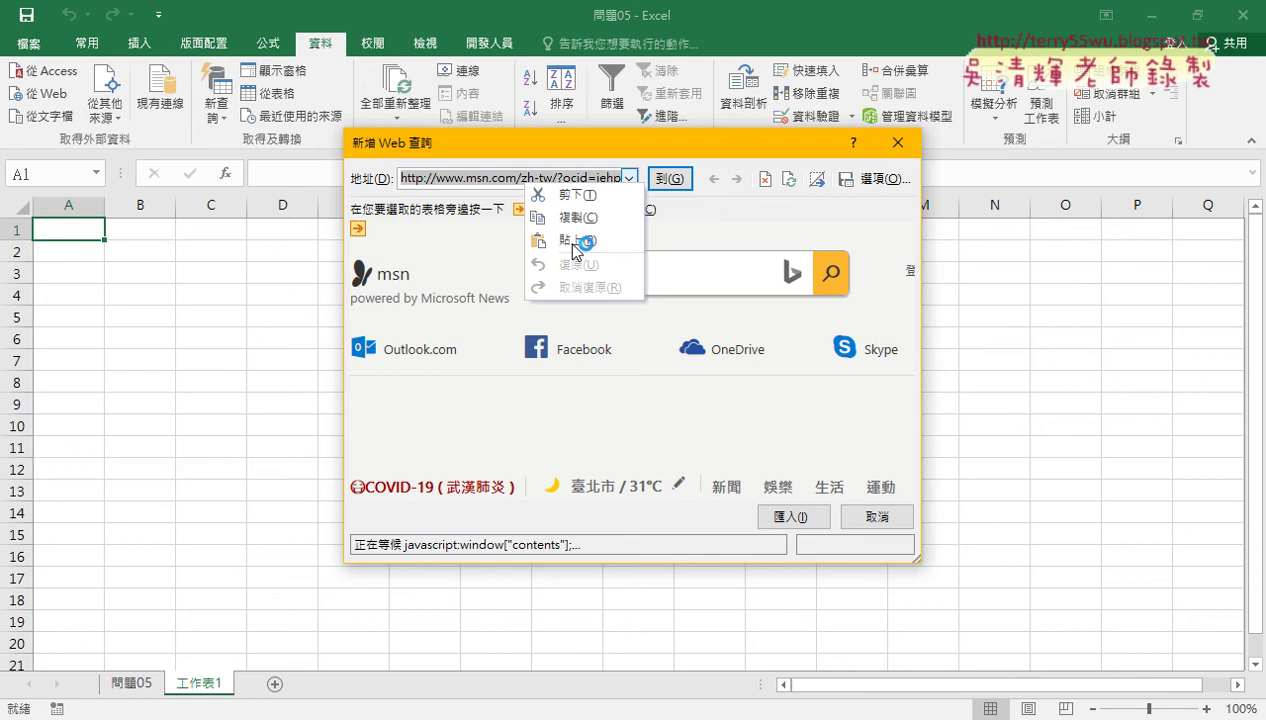
left_click(573, 243)
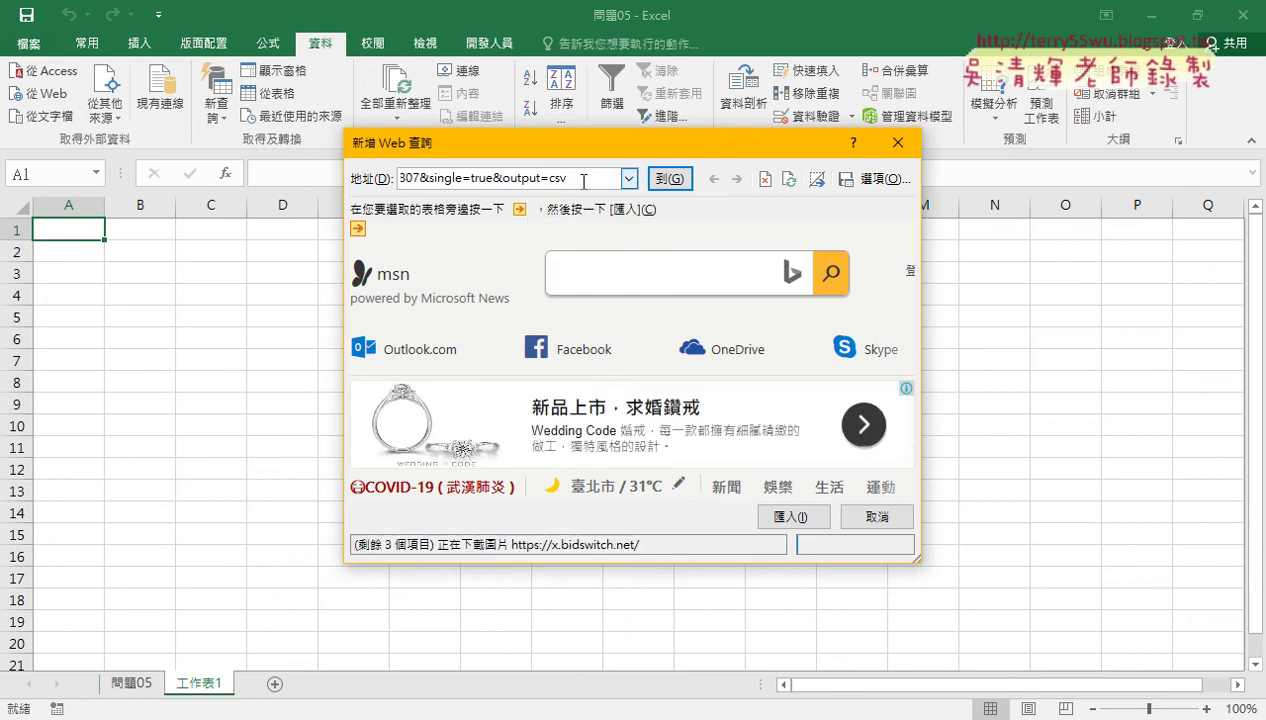
left_click_drag(580, 178, 541, 178)
left_click(660, 179)
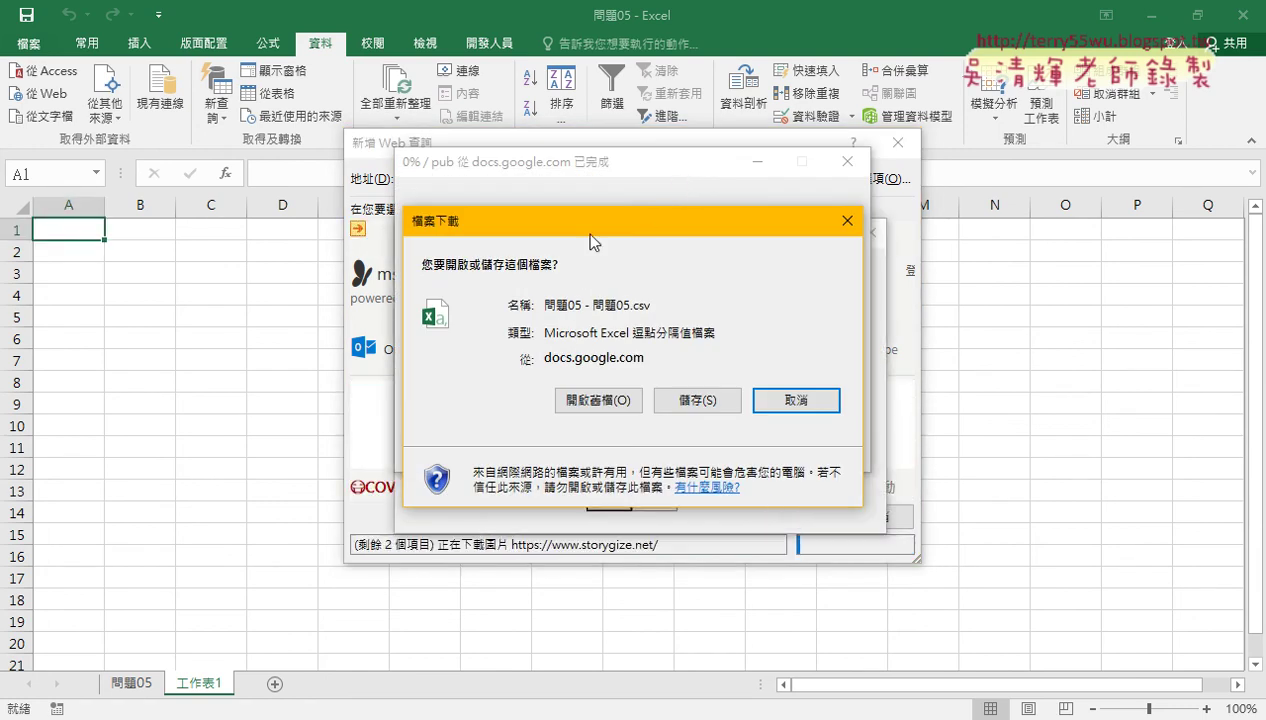
left_click_drag(590, 234, 397, 226)
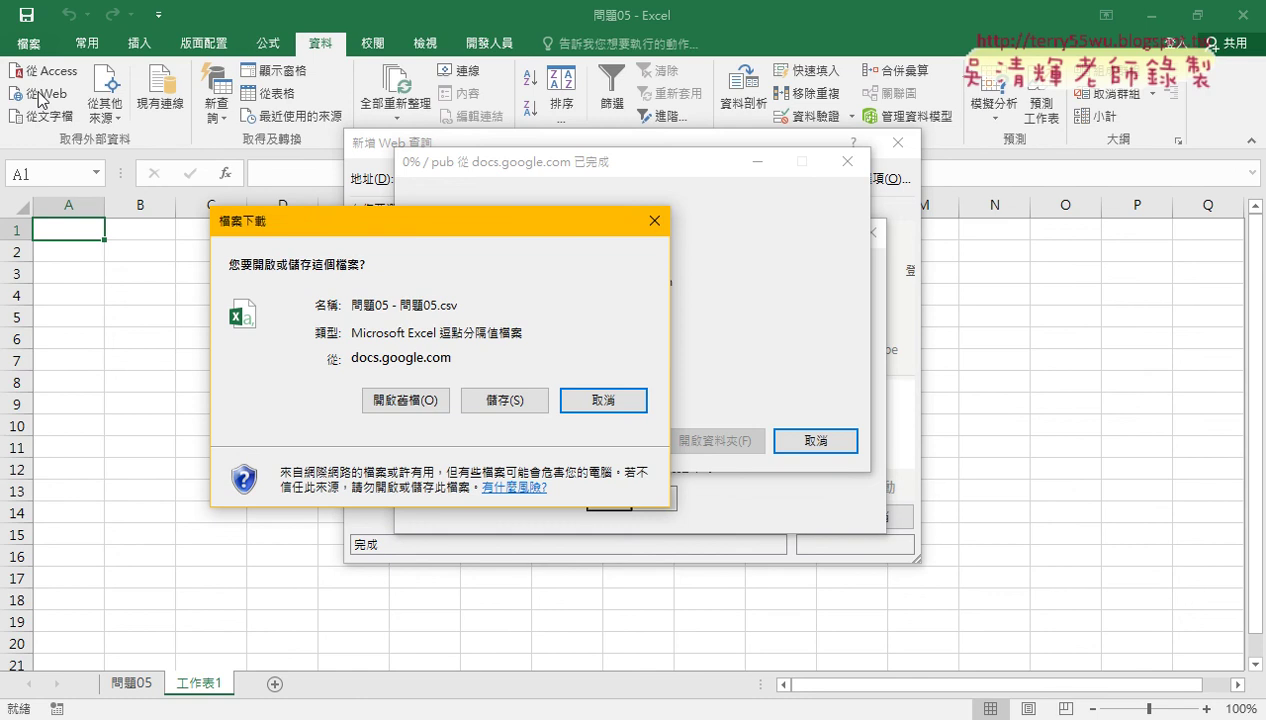
left_click(586, 398)
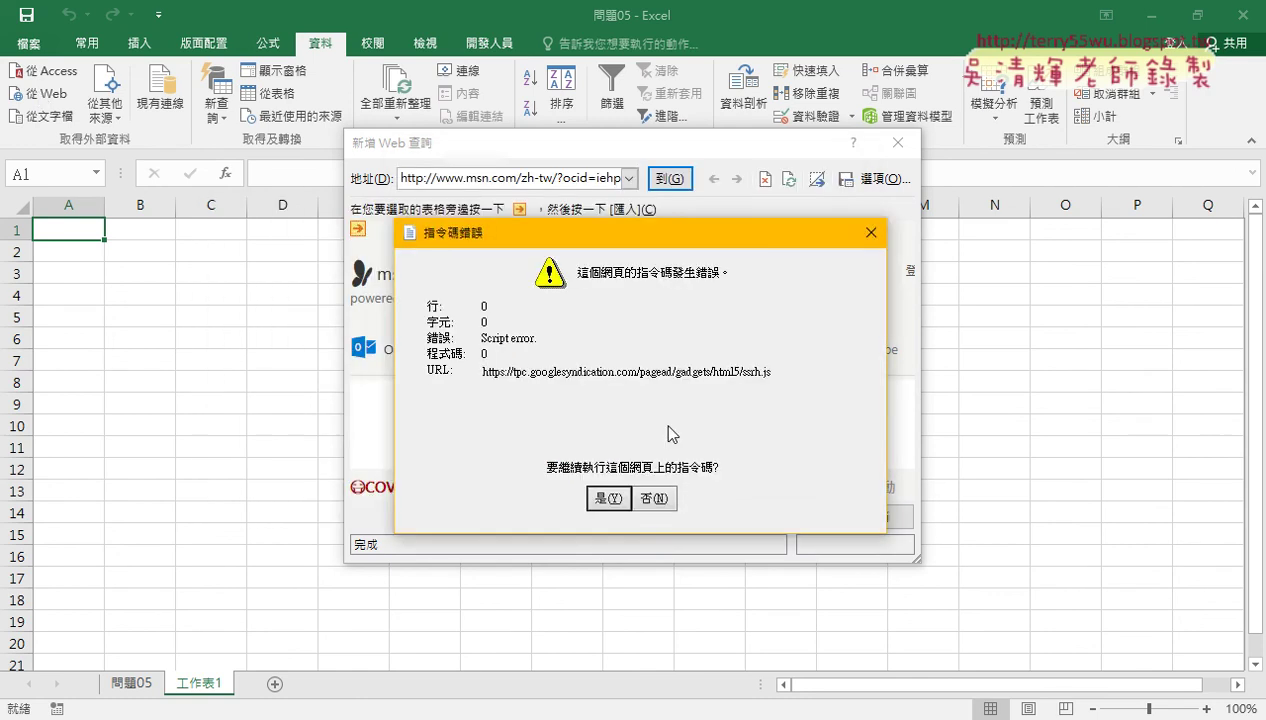
left_click(656, 498)
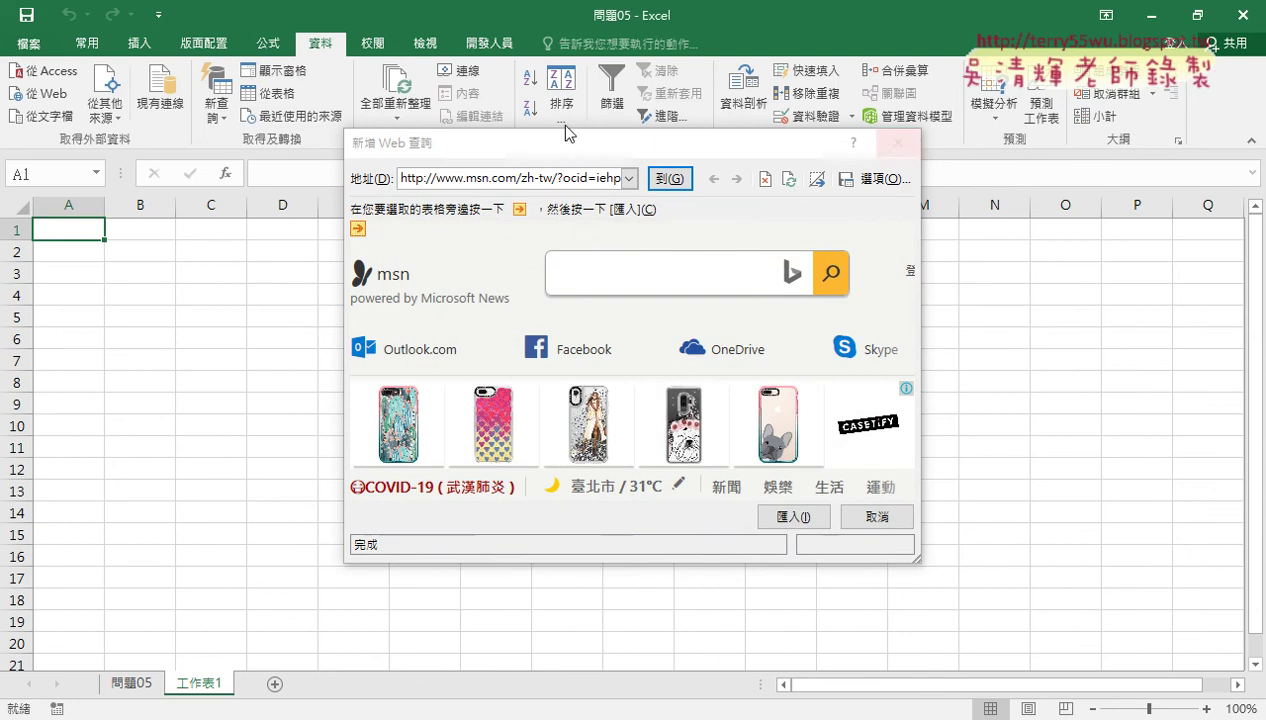
left_click(904, 152)
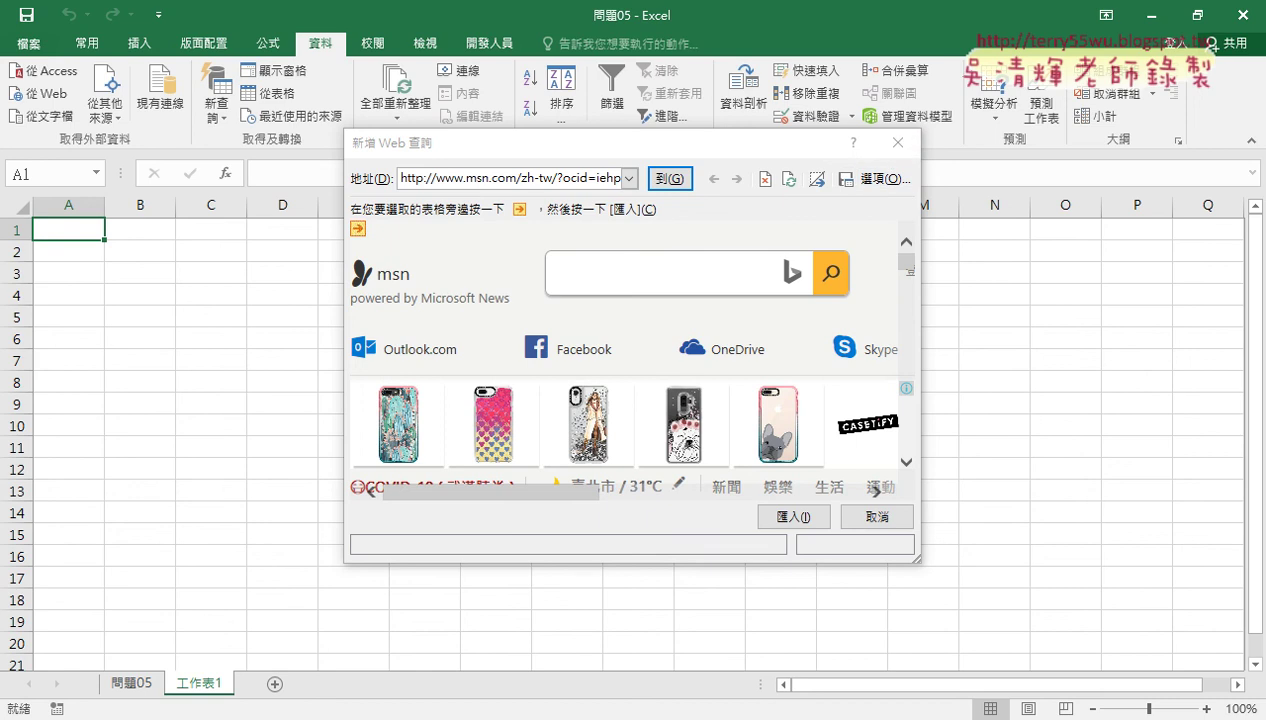
mouse_move(412, 719)
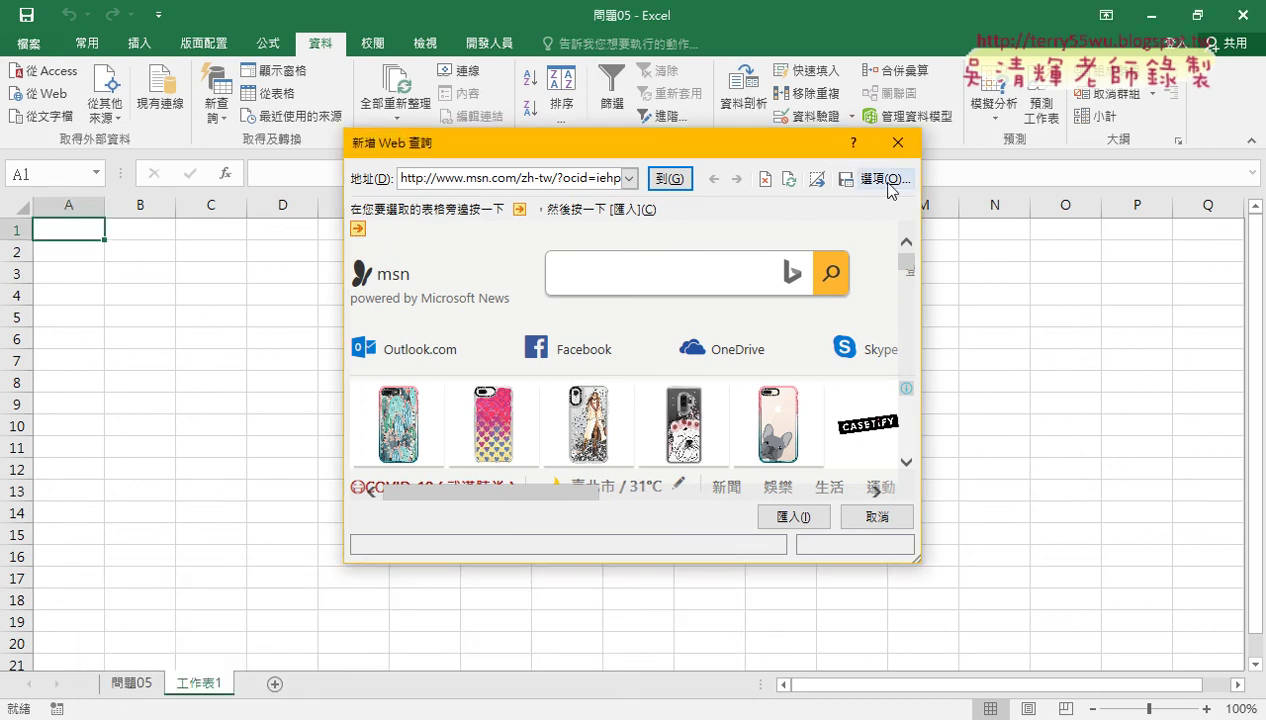
left_click(898, 143)
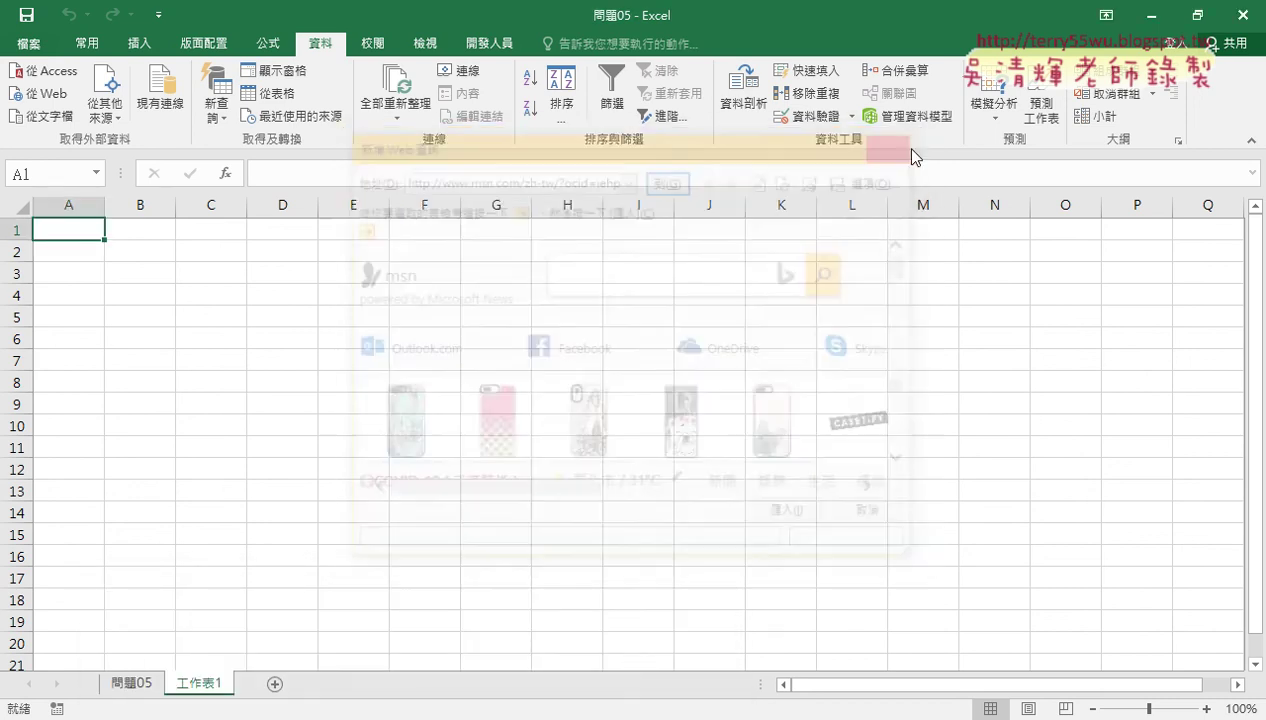
Start a From Text import and paste the published CSV link as the file name.
left_click(116, 125)
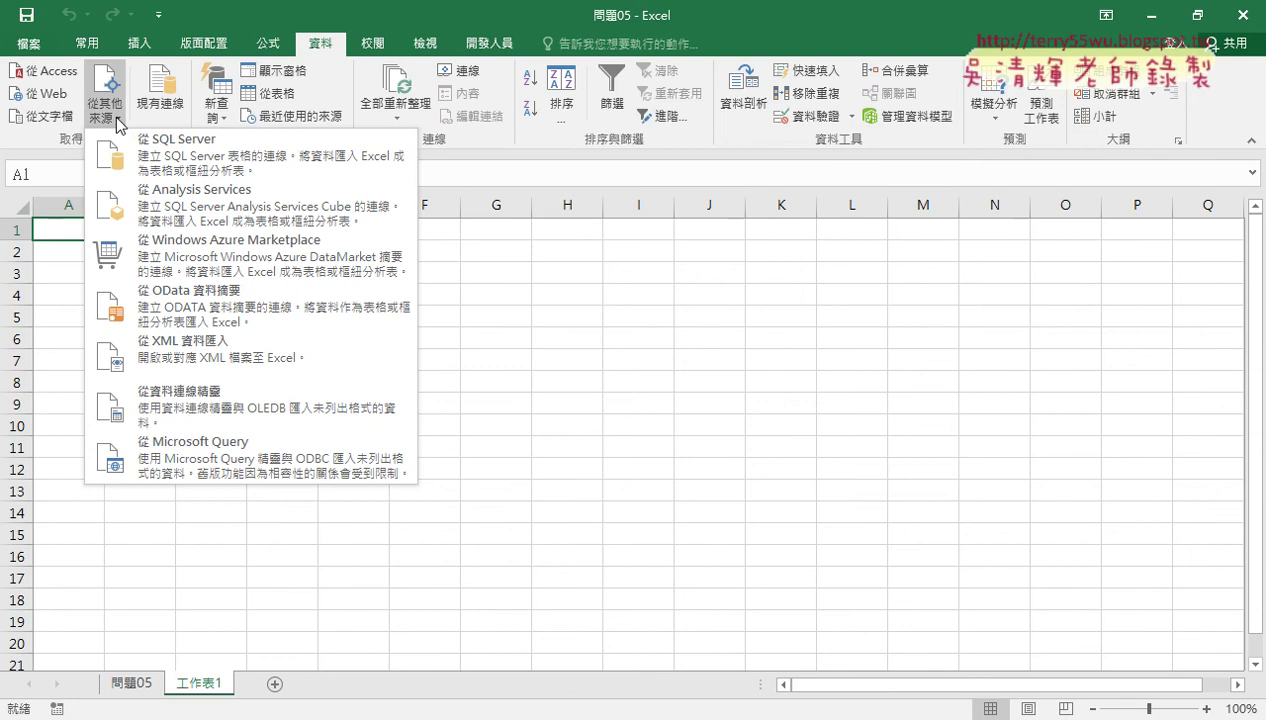
left_click(58, 117)
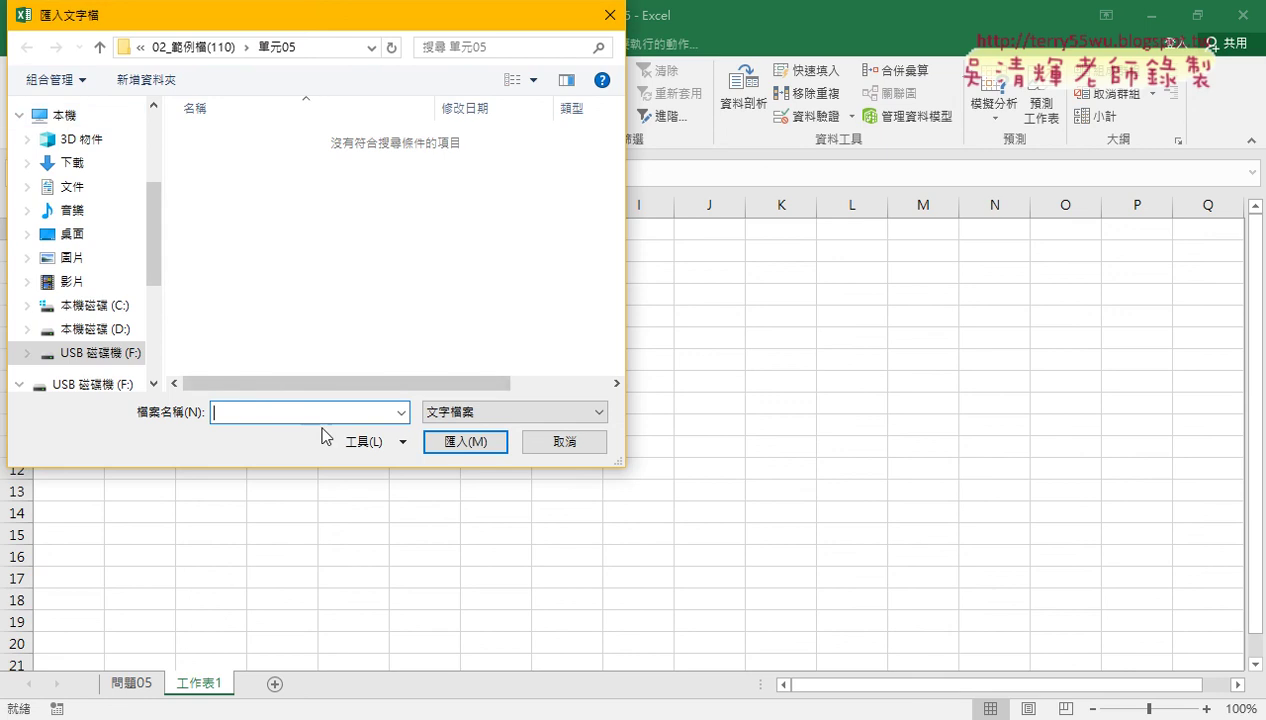
left_click(493, 414)
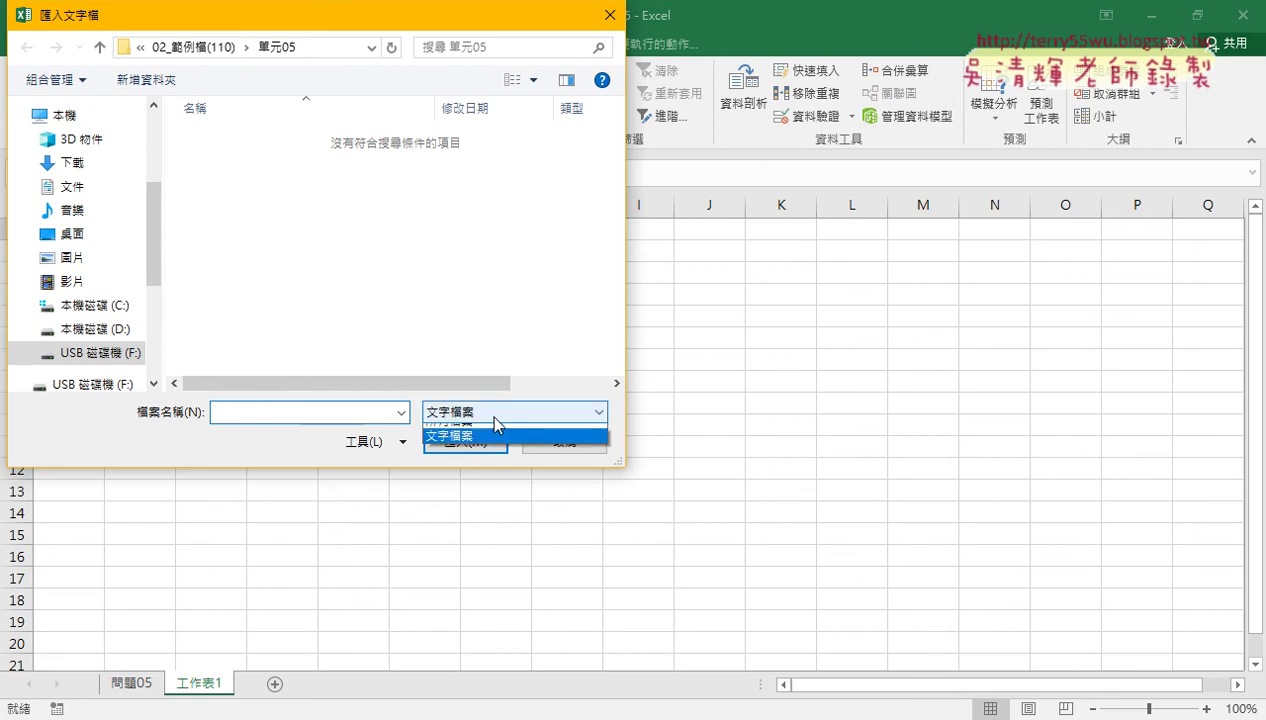
left_click(333, 413)
right_click(258, 413)
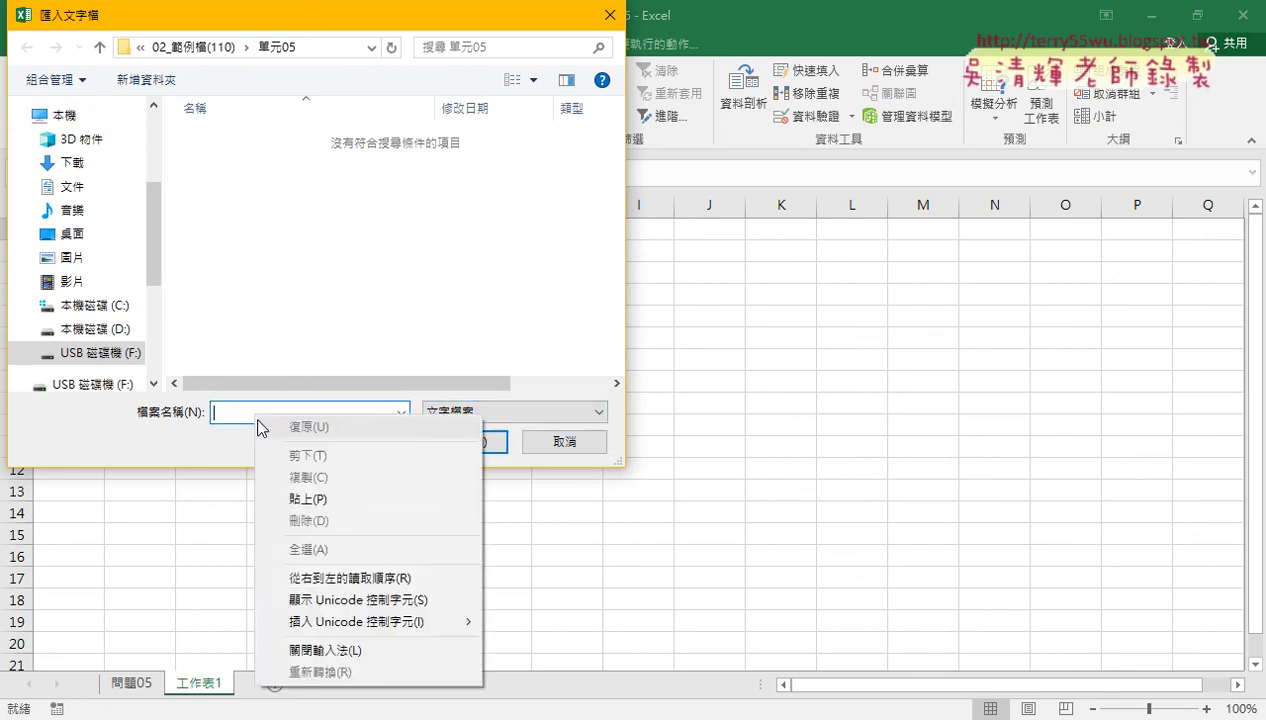
left_click(290, 497)
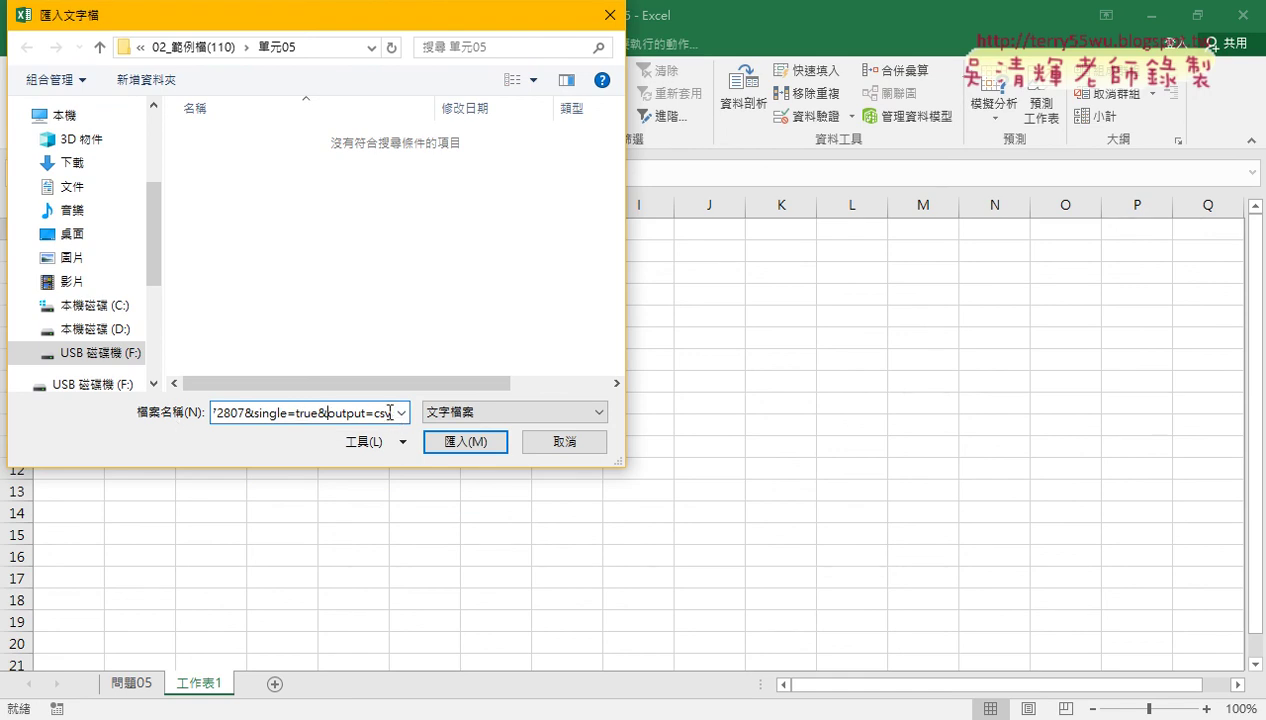
left_click_drag(390, 412, 77, 407)
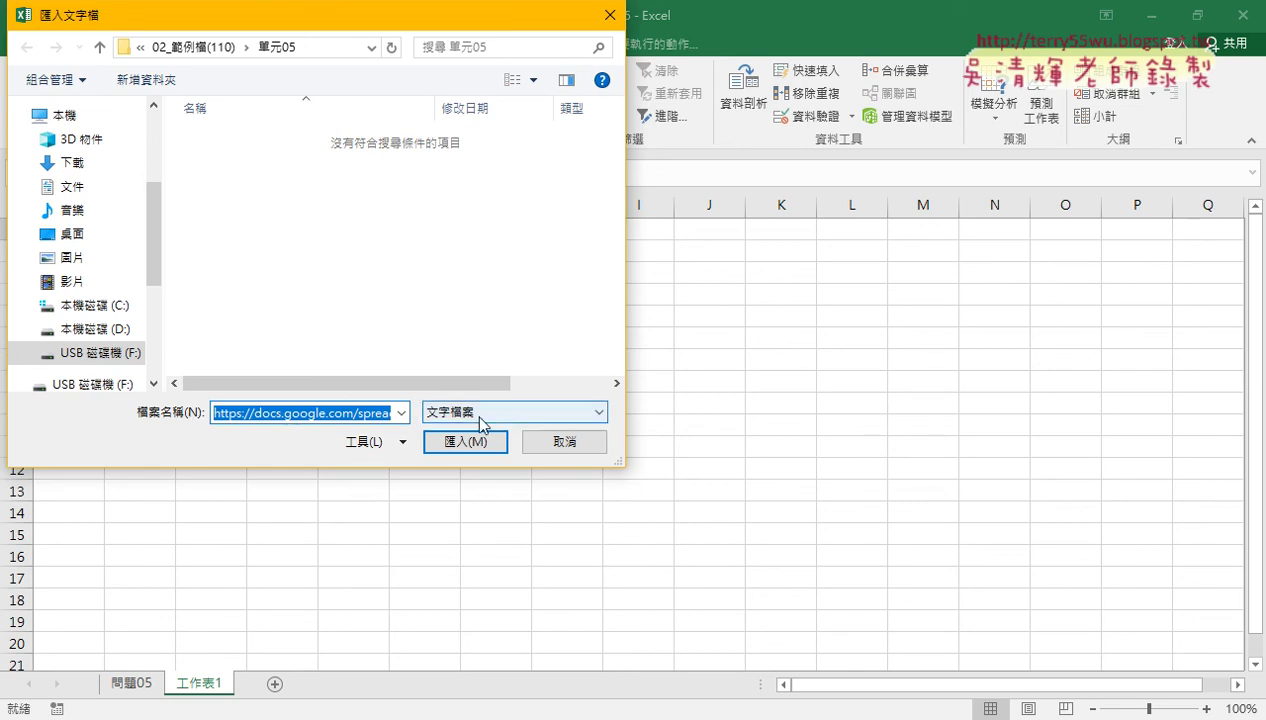
Set the file type to All Files, re-paste the CSV link and open it.
left_click(481, 420)
left_click(479, 431)
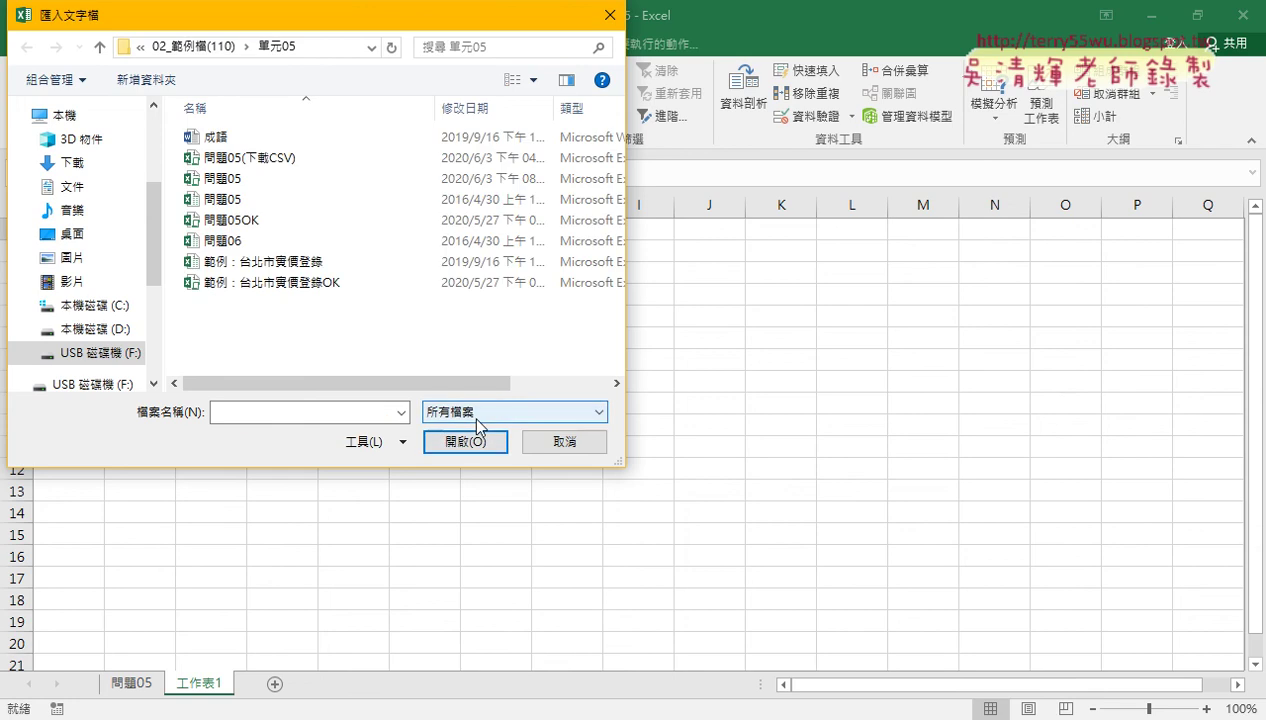
left_click(353, 418)
right_click(353, 418)
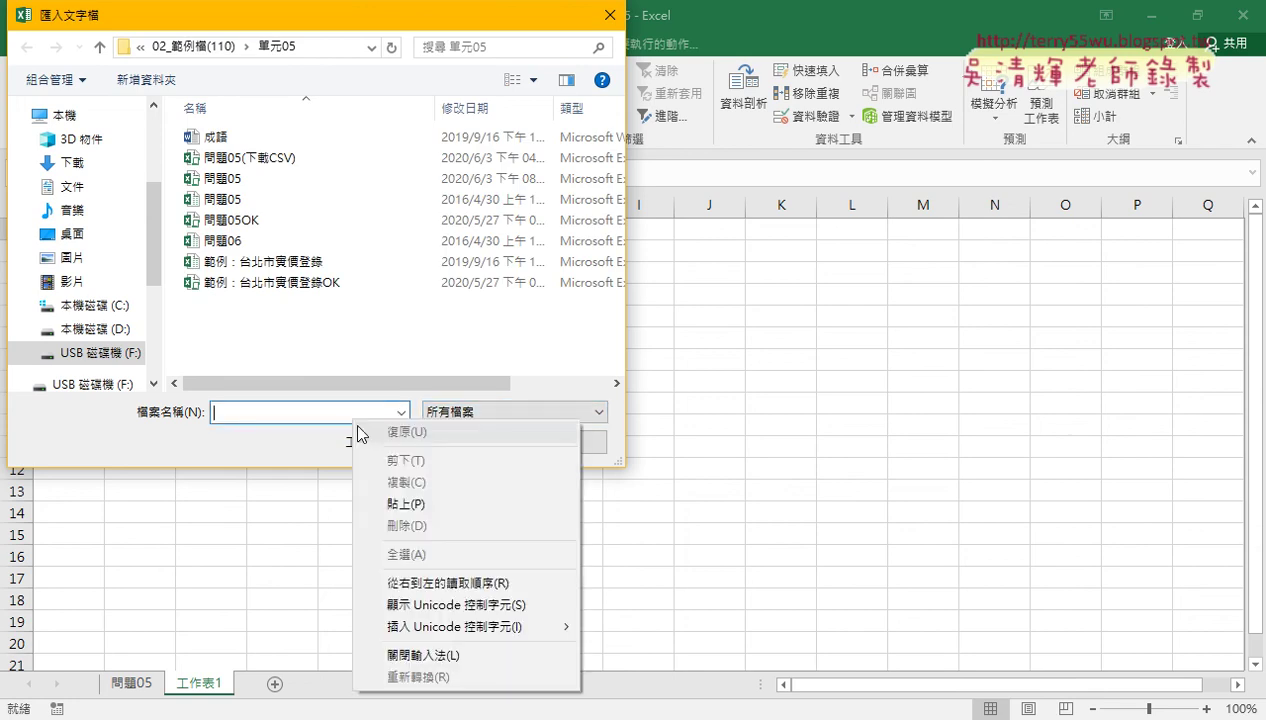
left_click(407, 500)
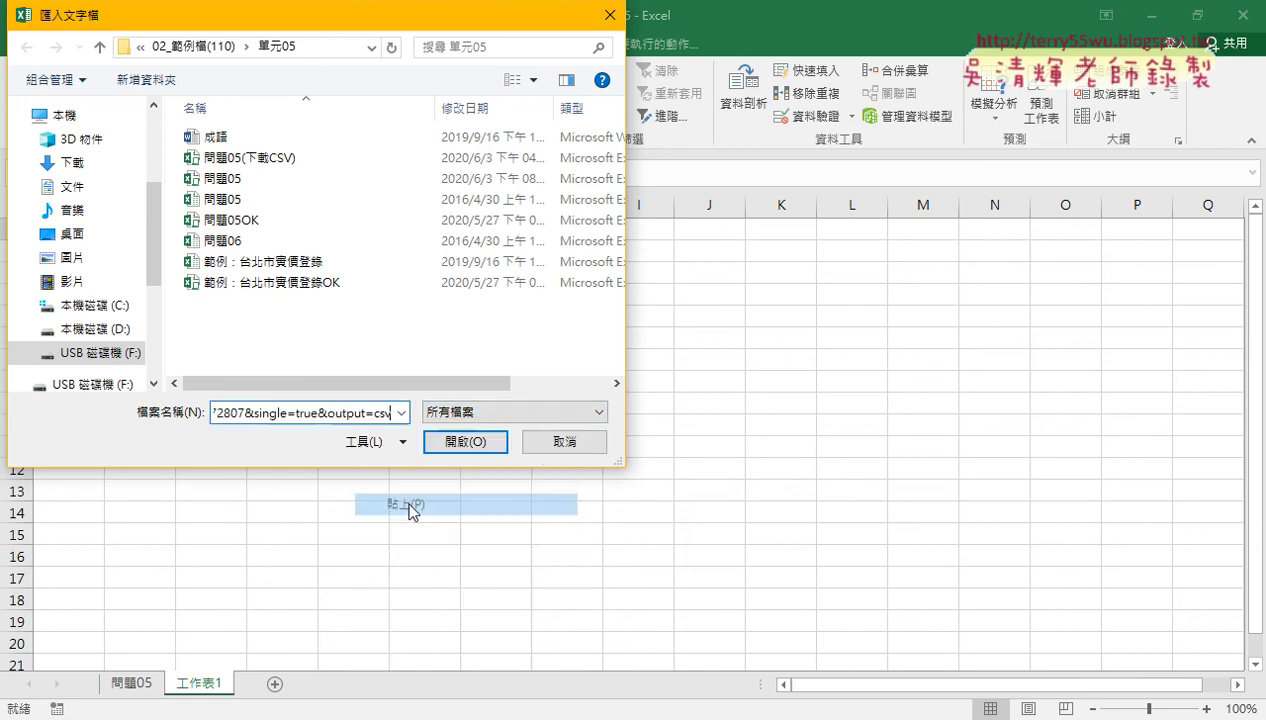
left_click(470, 447)
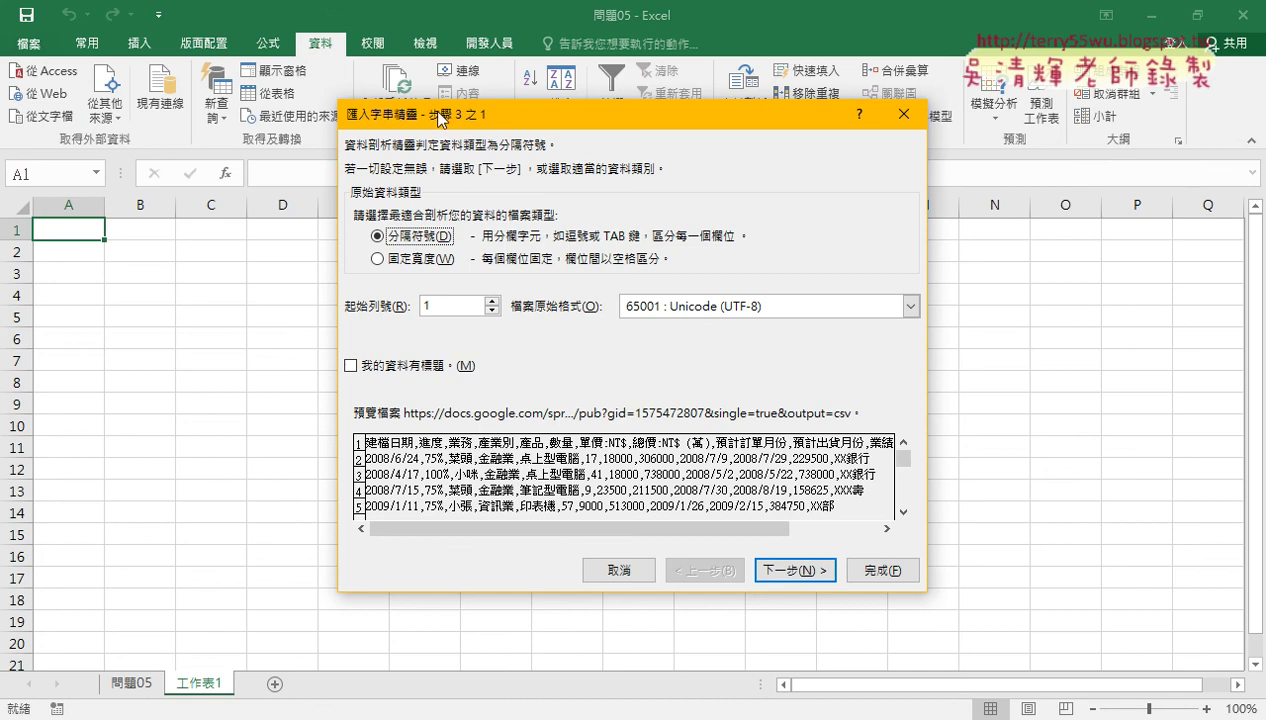
Keep 65001 UTF-8 encoding and make comma the only delimiter, unticking Tab.
left_click_drag(438, 117, 289, 100)
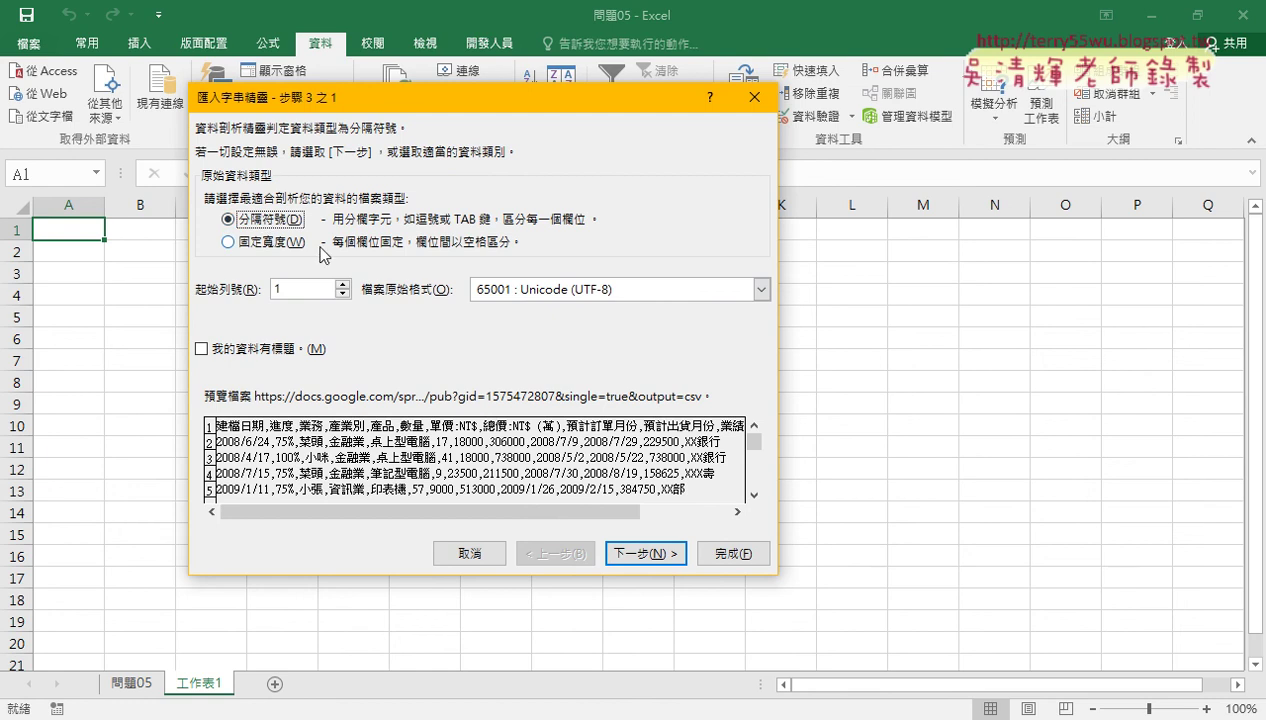
left_click(596, 293)
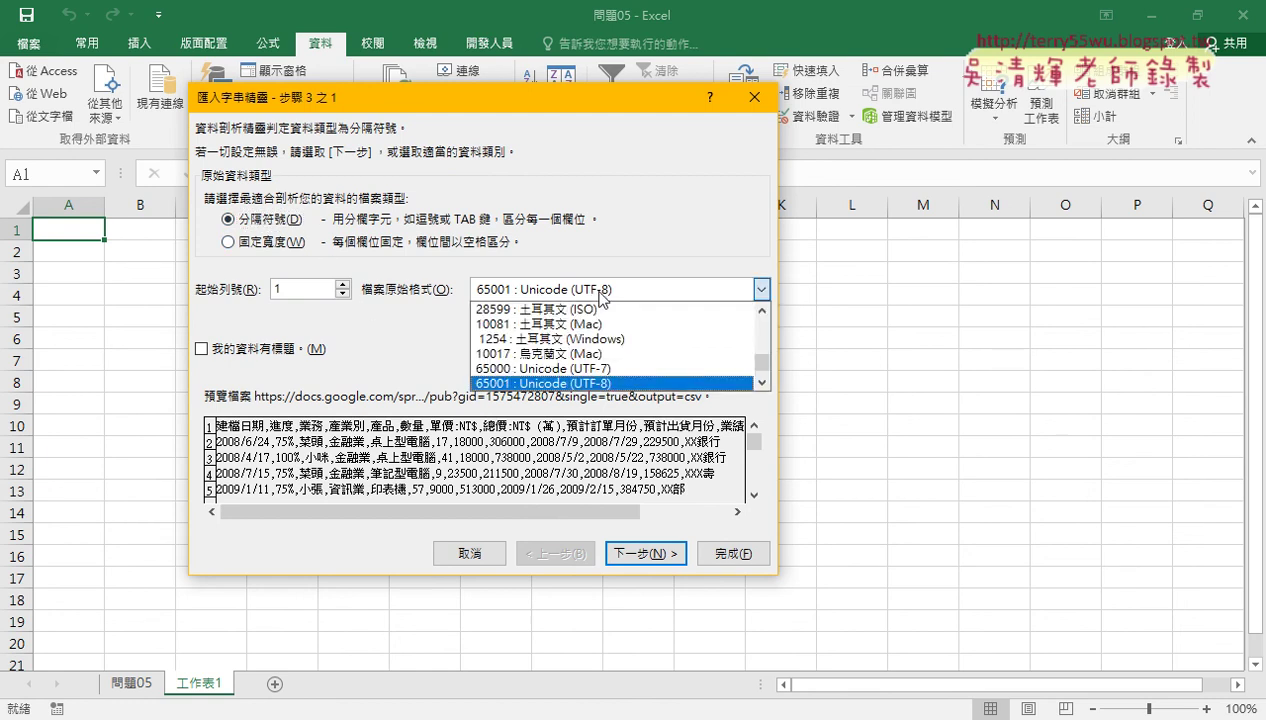
left_click(600, 292)
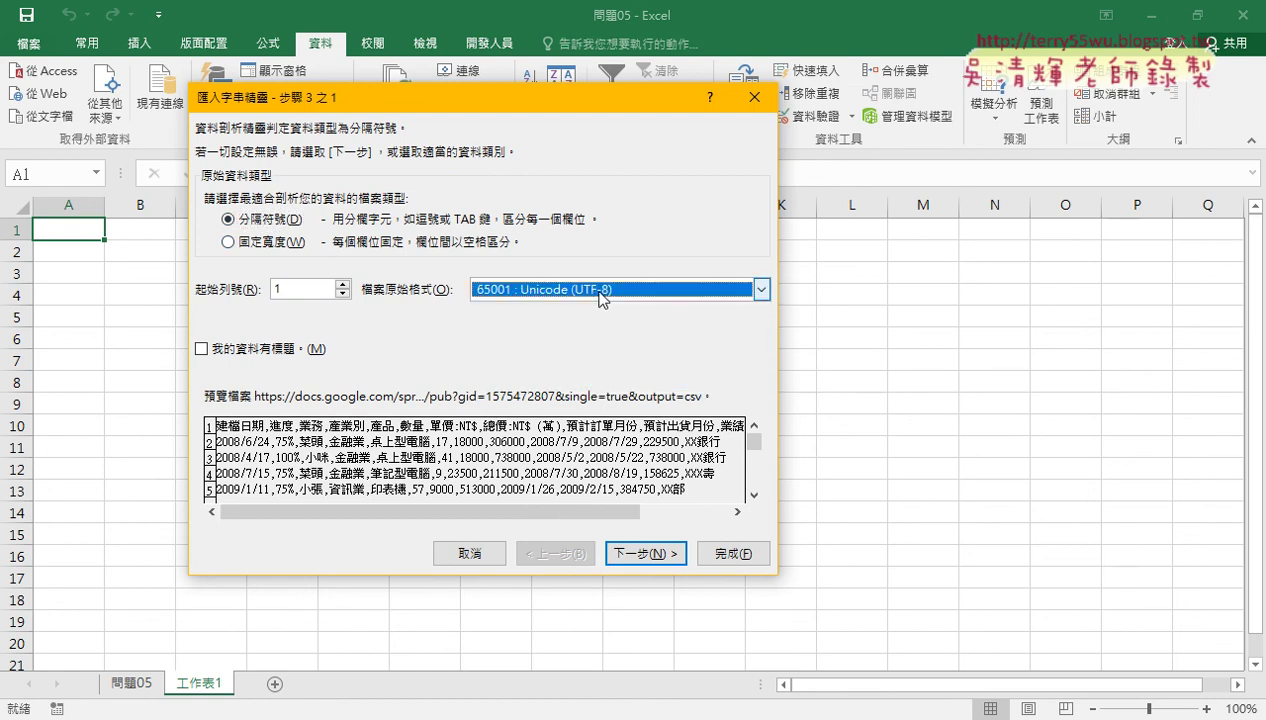
left_click(654, 557)
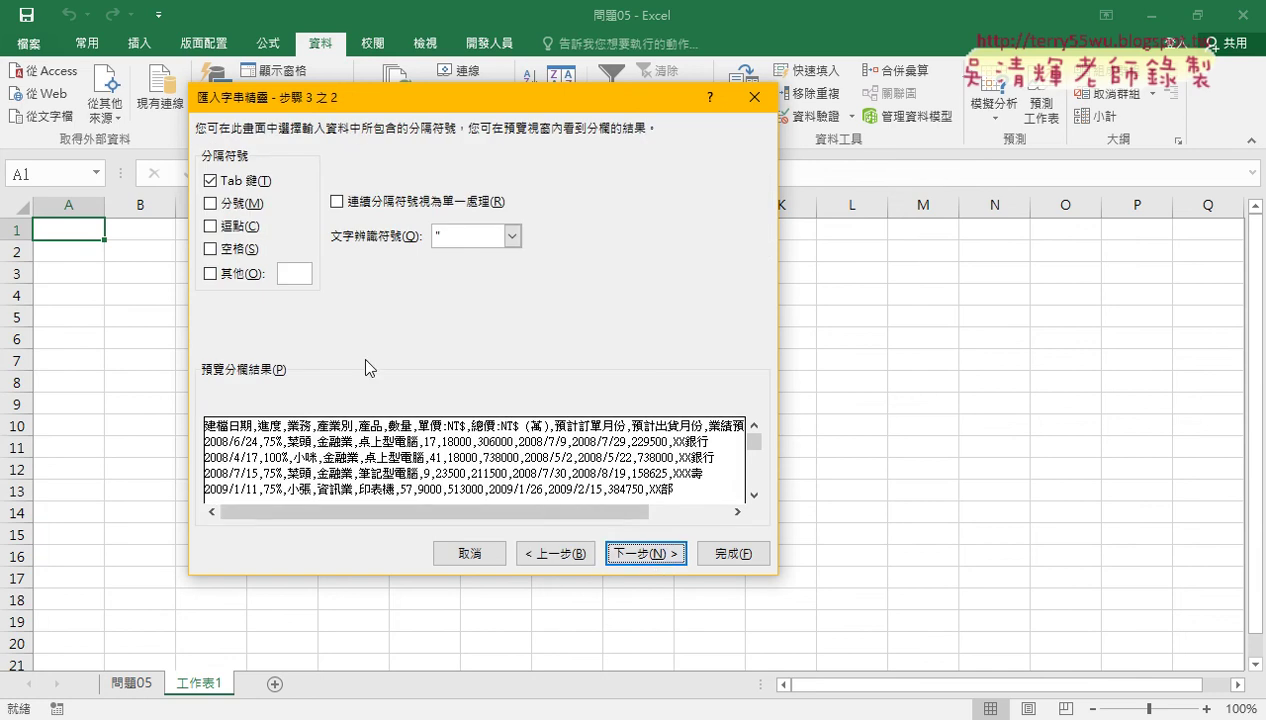
left_click(221, 228)
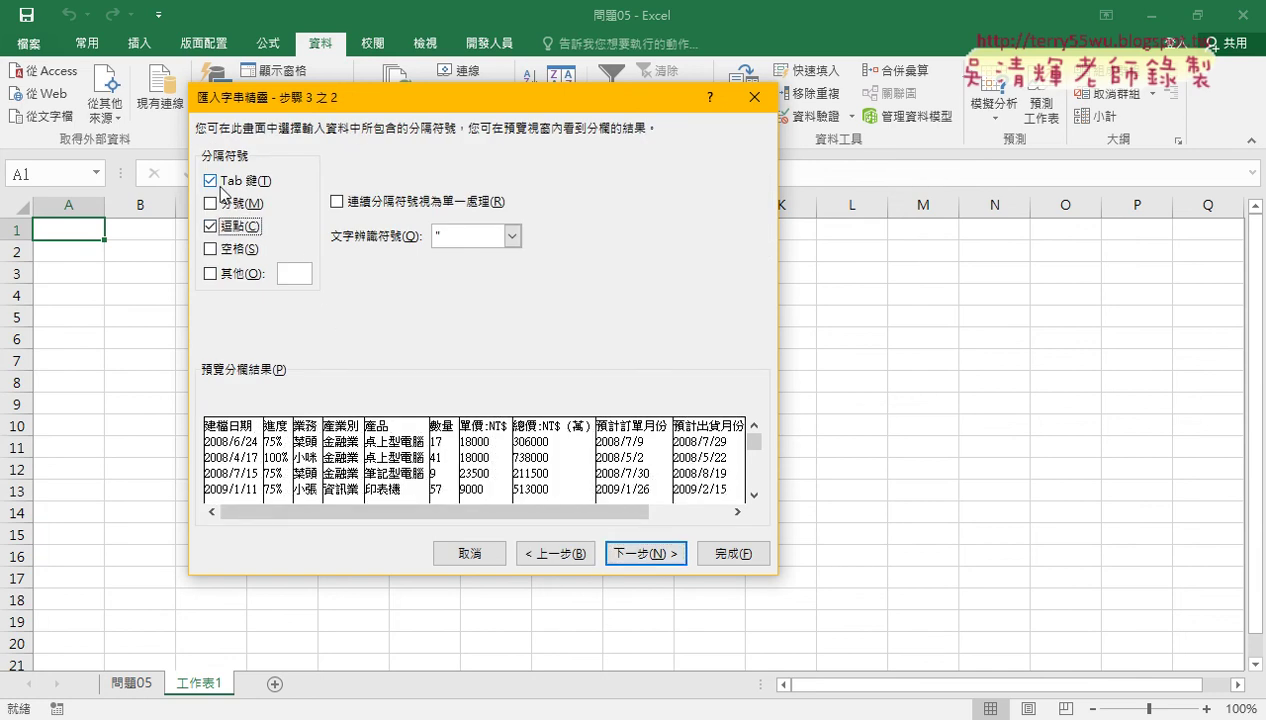
left_click(220, 182)
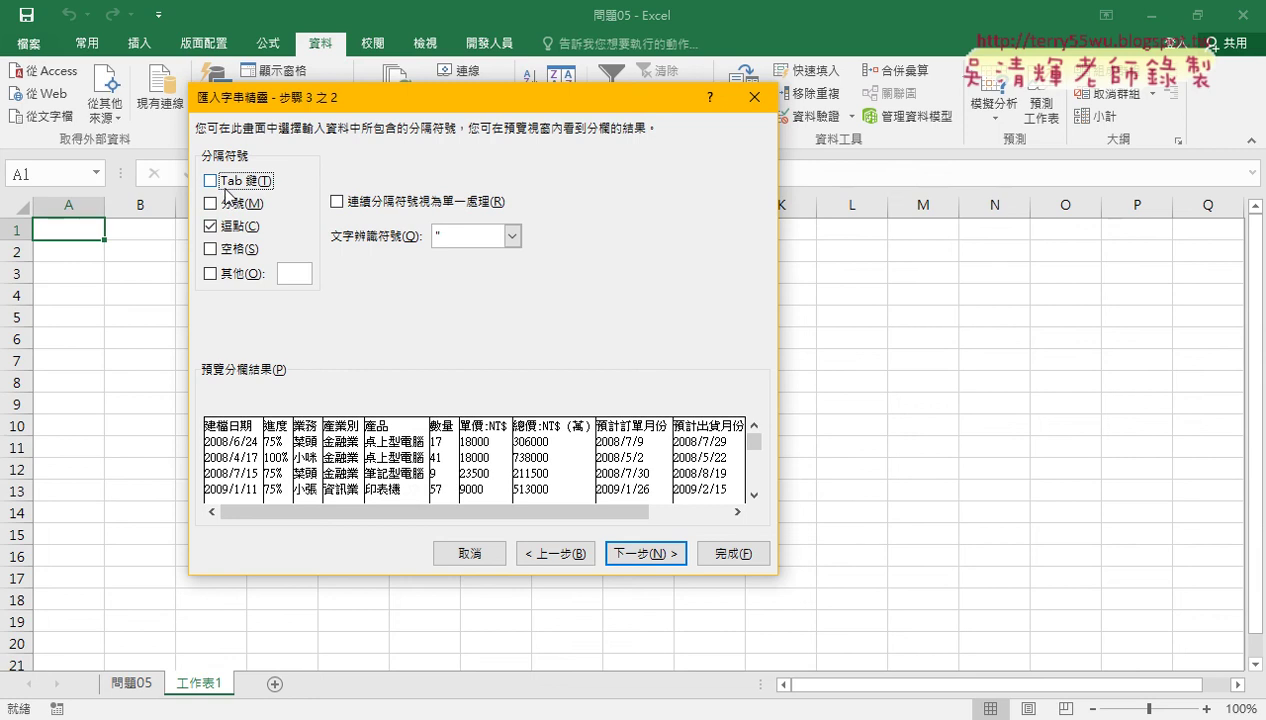
Mark the first row as headers, then step through to finish the import wizard.
left_click(575, 566)
left_click(201, 348)
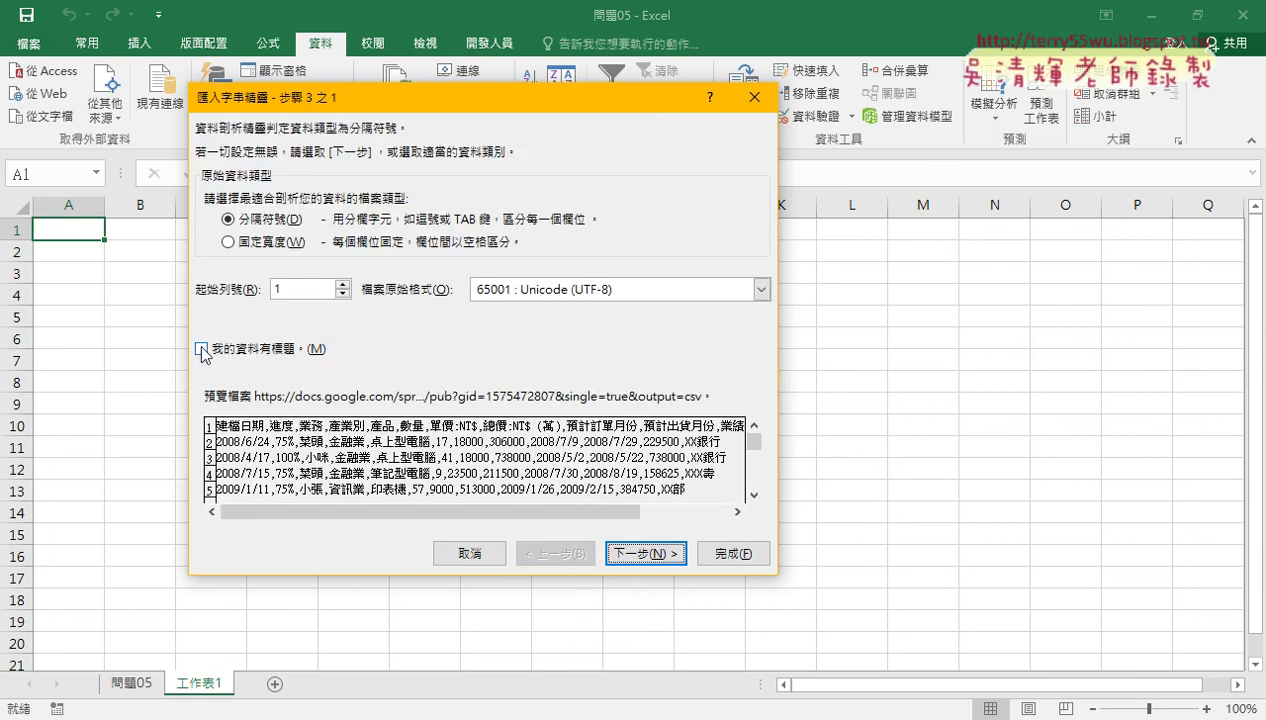
left_click(652, 554)
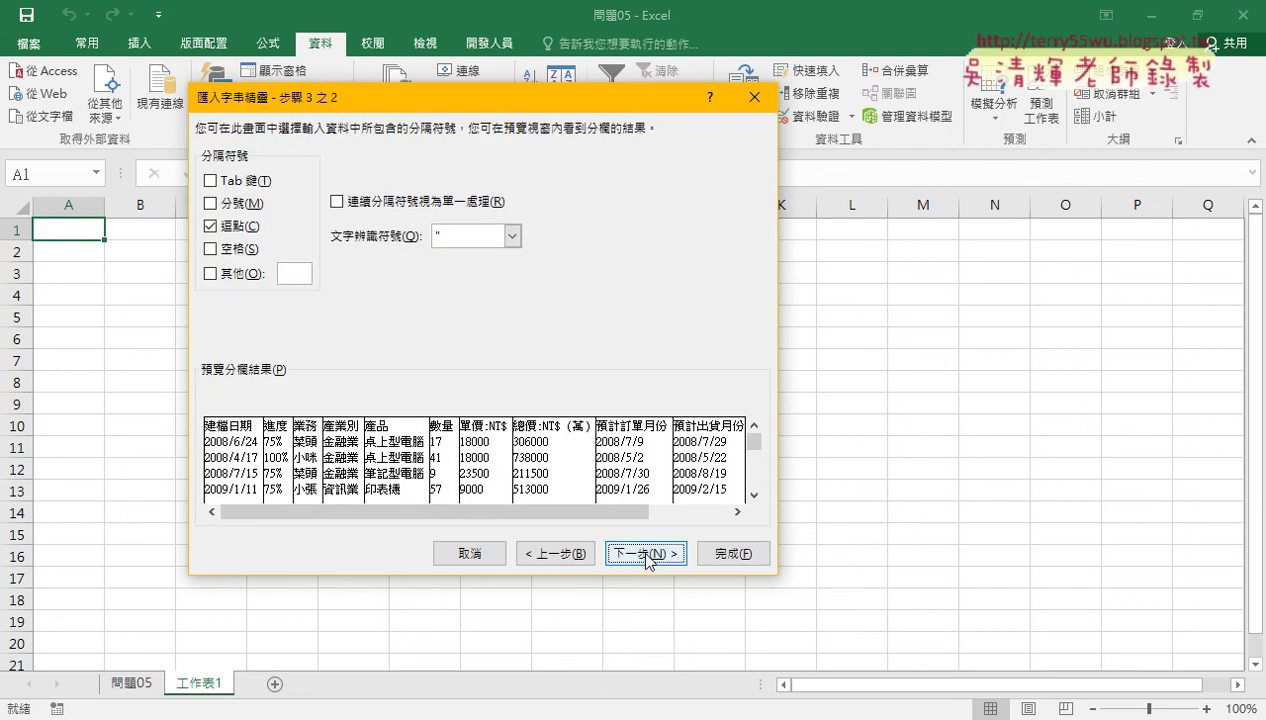
left_click(650, 553)
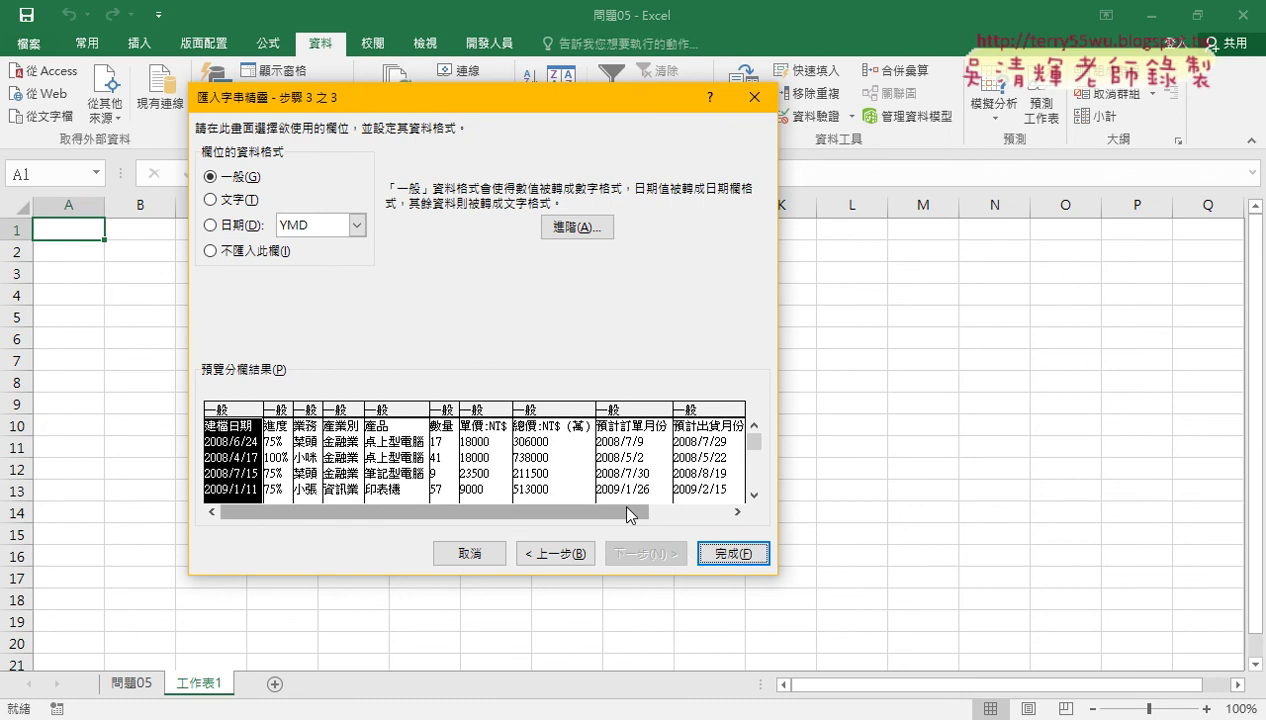
left_click_drag(497, 513, 661, 512)
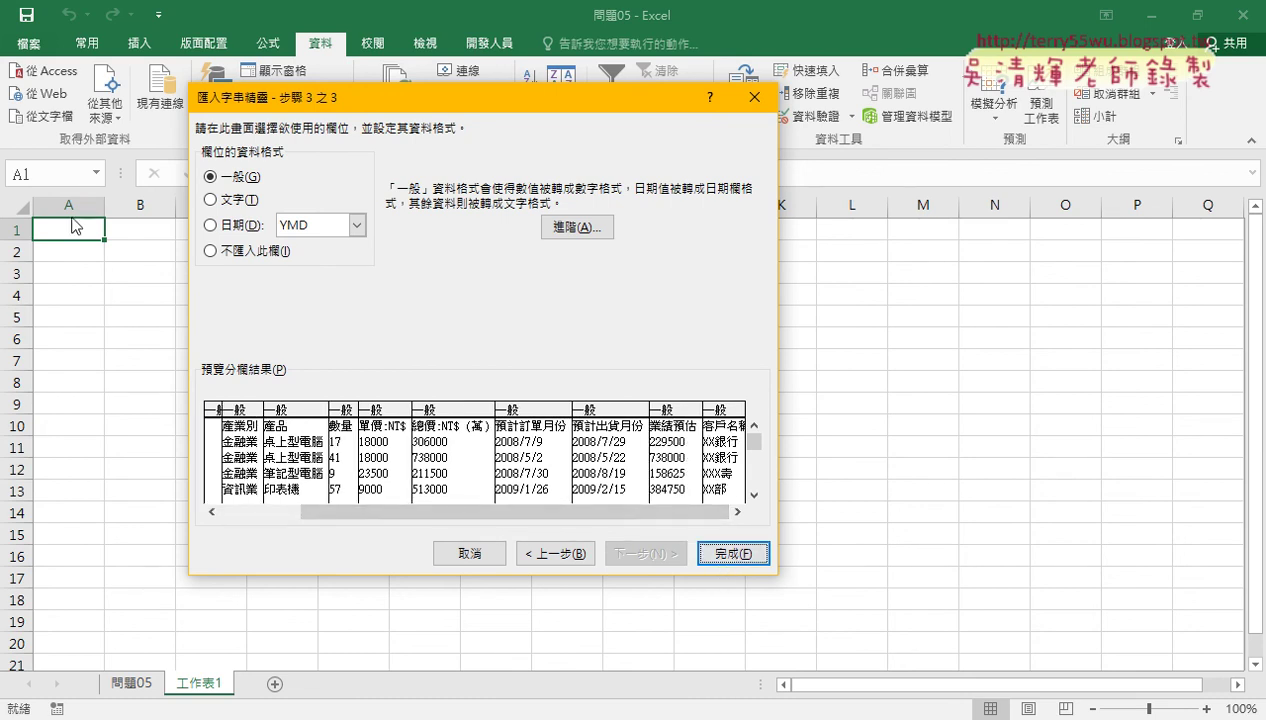
left_click(752, 556)
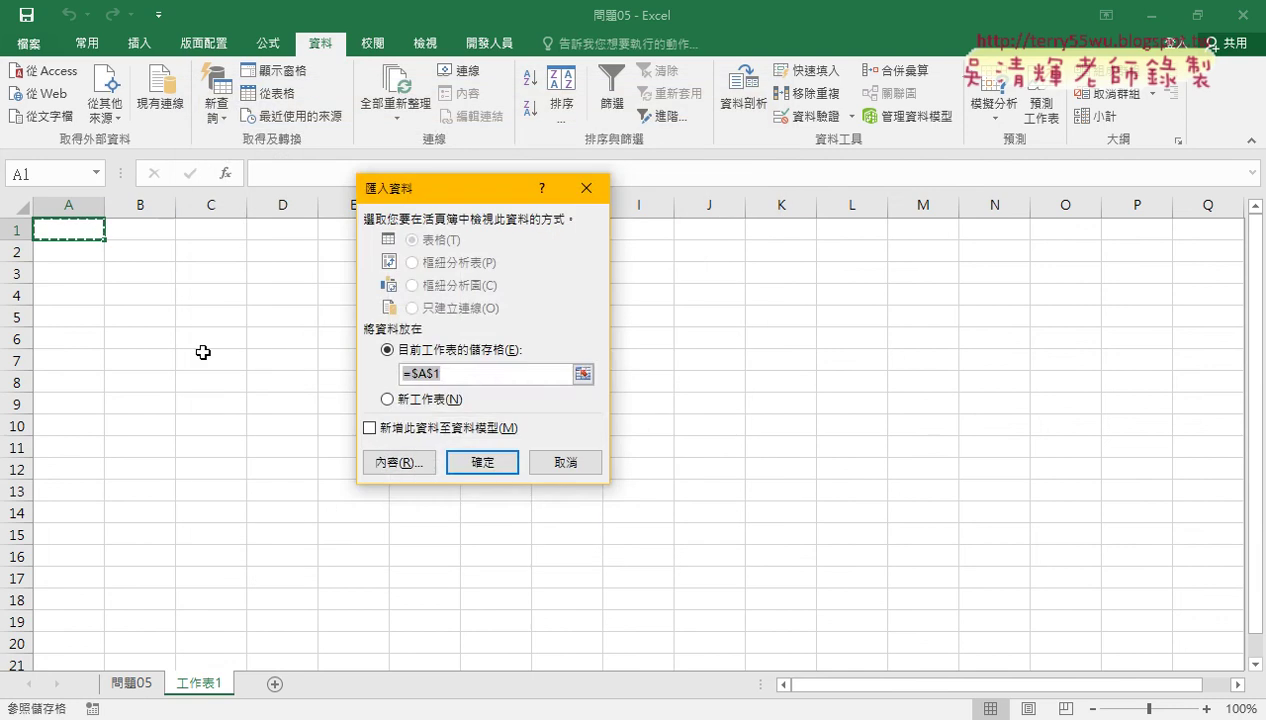
Place the imported 問題05 CSV data on the existing worksheet starting at cell $A$1.
left_click(455, 457)
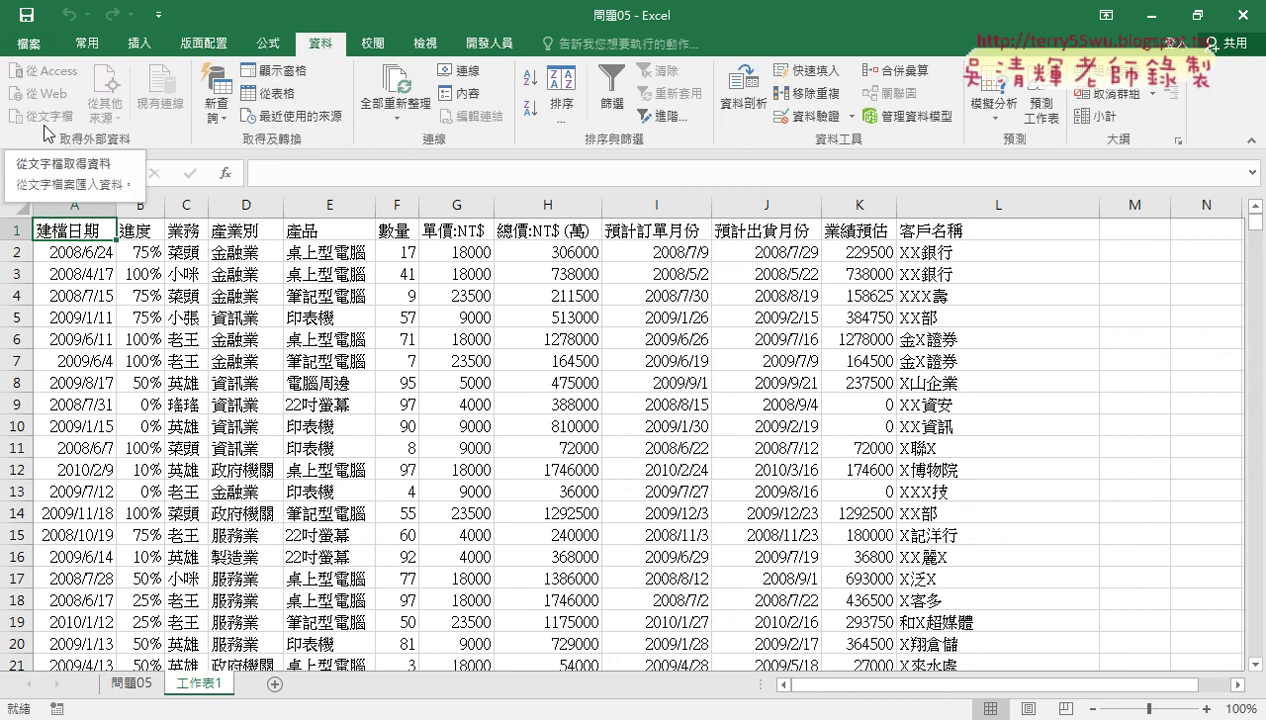
left_click(488, 45)
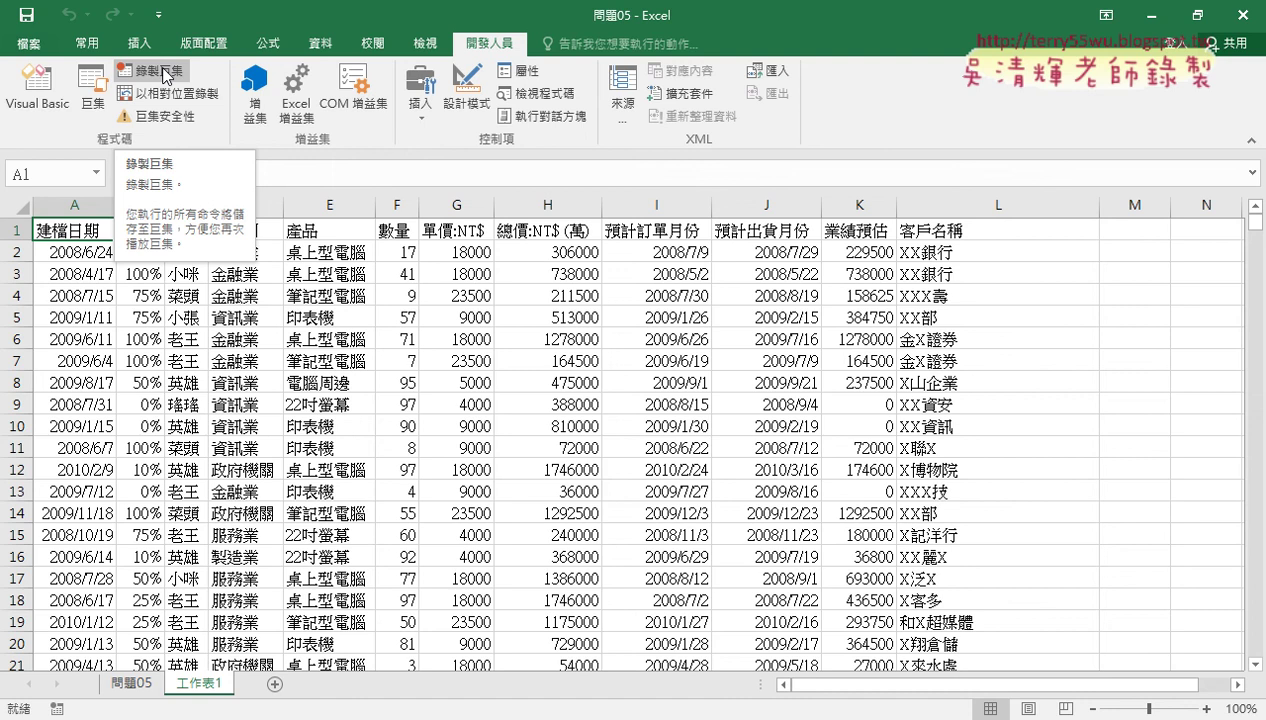
left_click(320, 43)
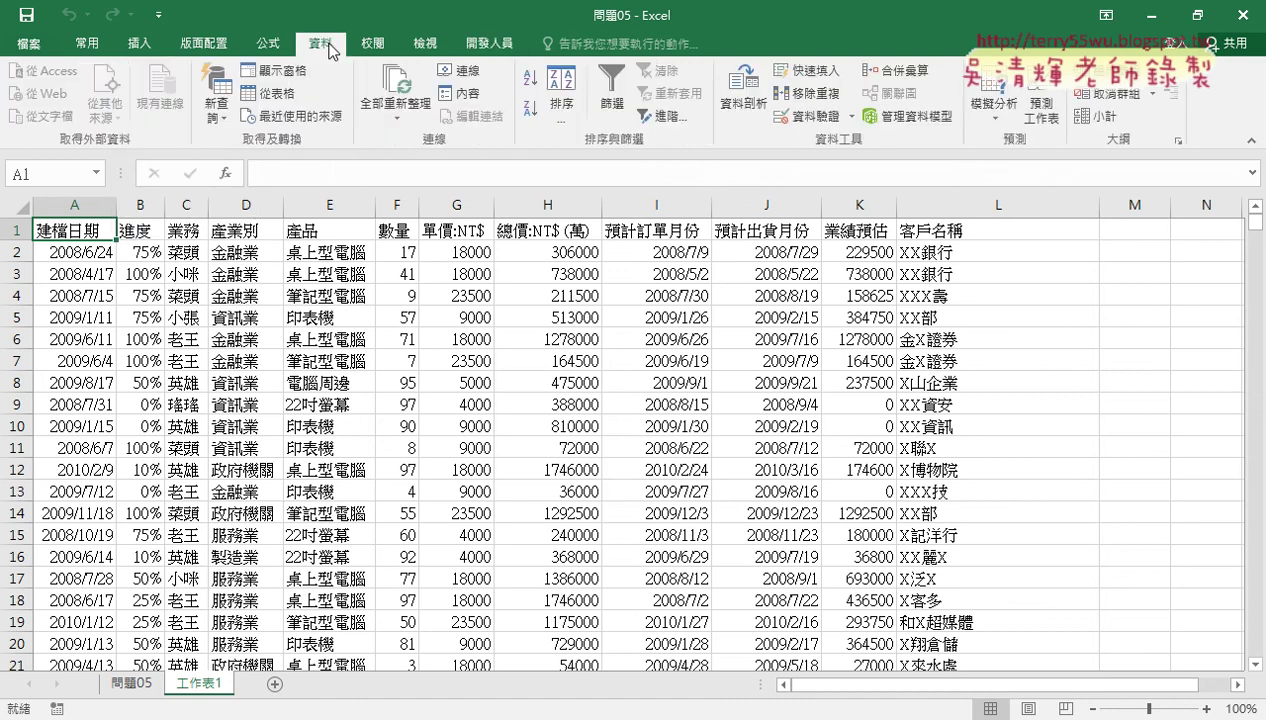